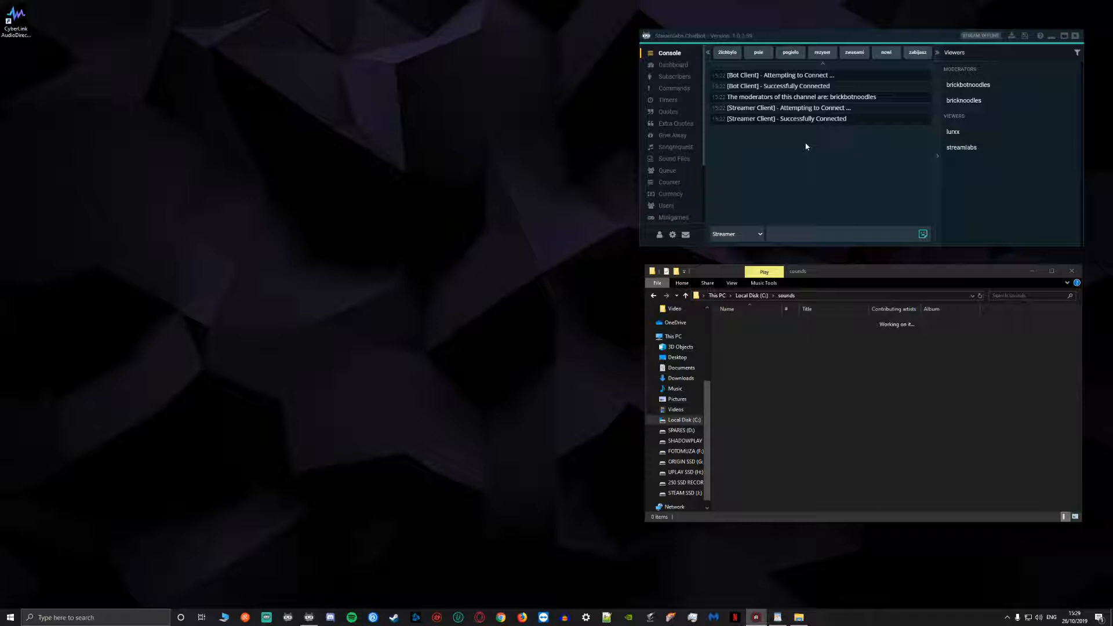
# Open CyberLink AudioDirector and import the "100 Greatest One-Liners- Before The Kill" file from the Music folder.
pyautogui.doubleClick(16, 19)
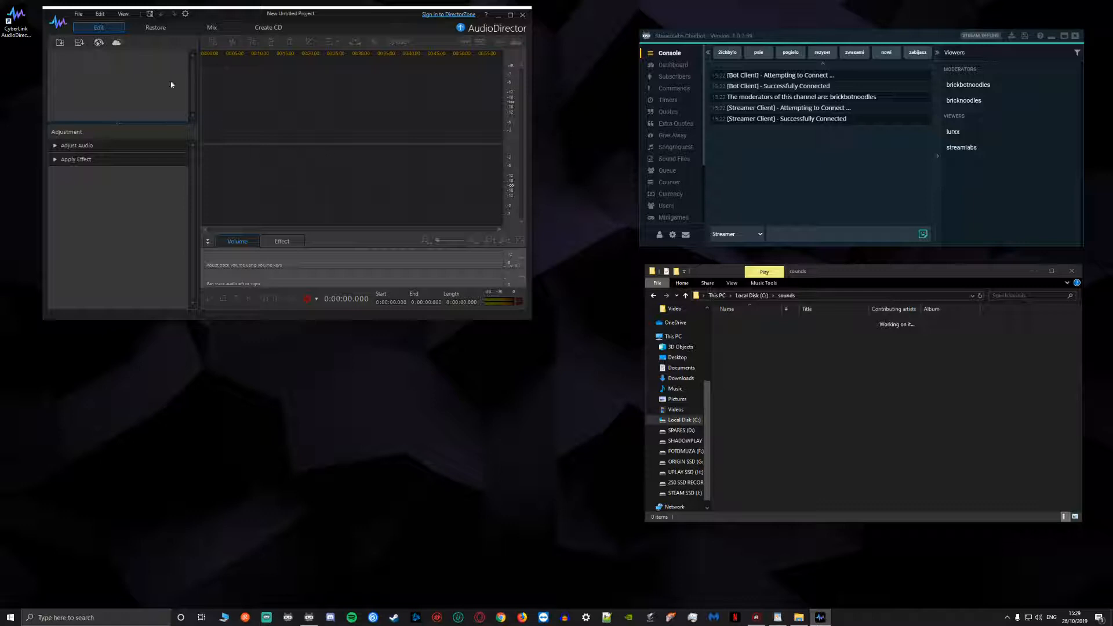
pyautogui.moveTo(354, 18); pyautogui.dragTo(357, 14)
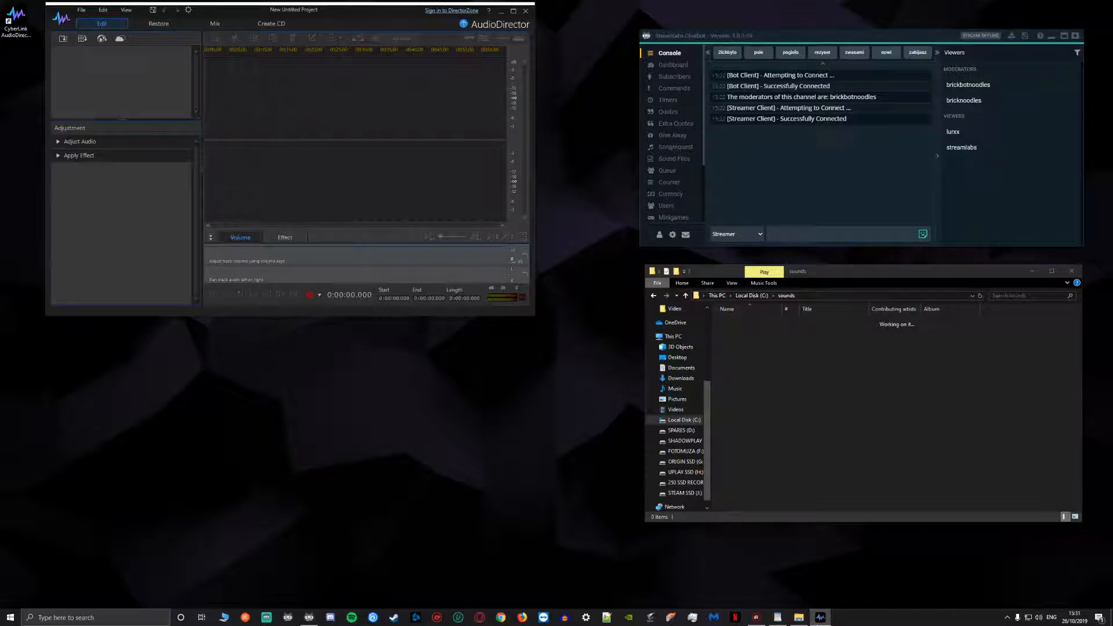
pyautogui.press('super+e')
pyautogui.moveTo(989, 279); pyautogui.dragTo(518, 342)
pyautogui.doubleClick(388, 415)
pyautogui.moveTo(292, 389); pyautogui.dragTo(261, 121)
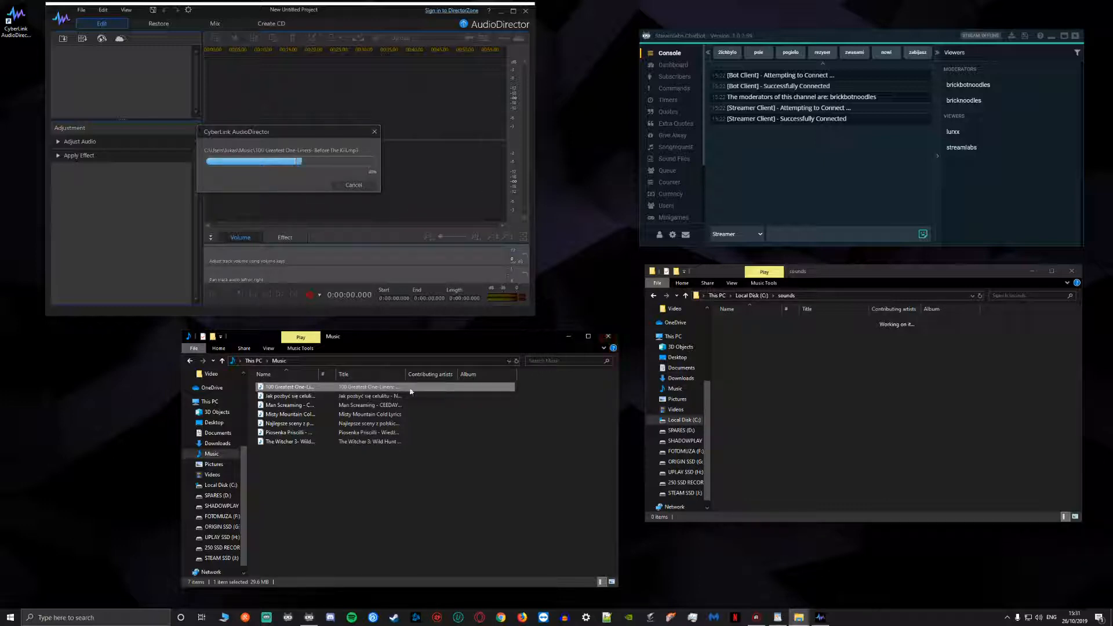
pyautogui.moveTo(320, 374); pyautogui.dragTo(429, 374)
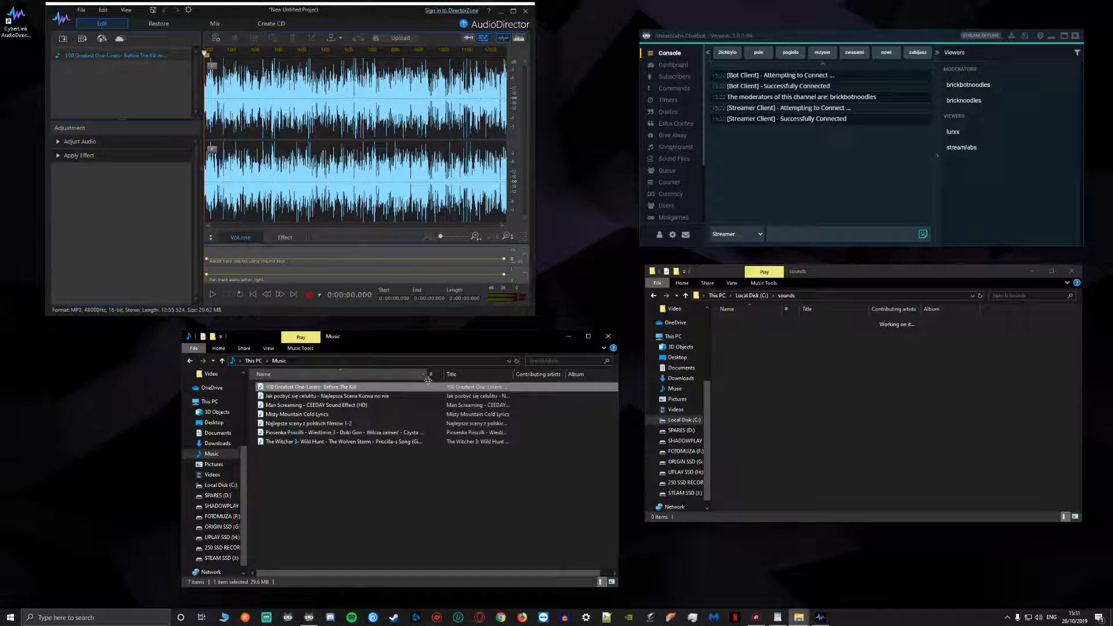
pyautogui.click(609, 337)
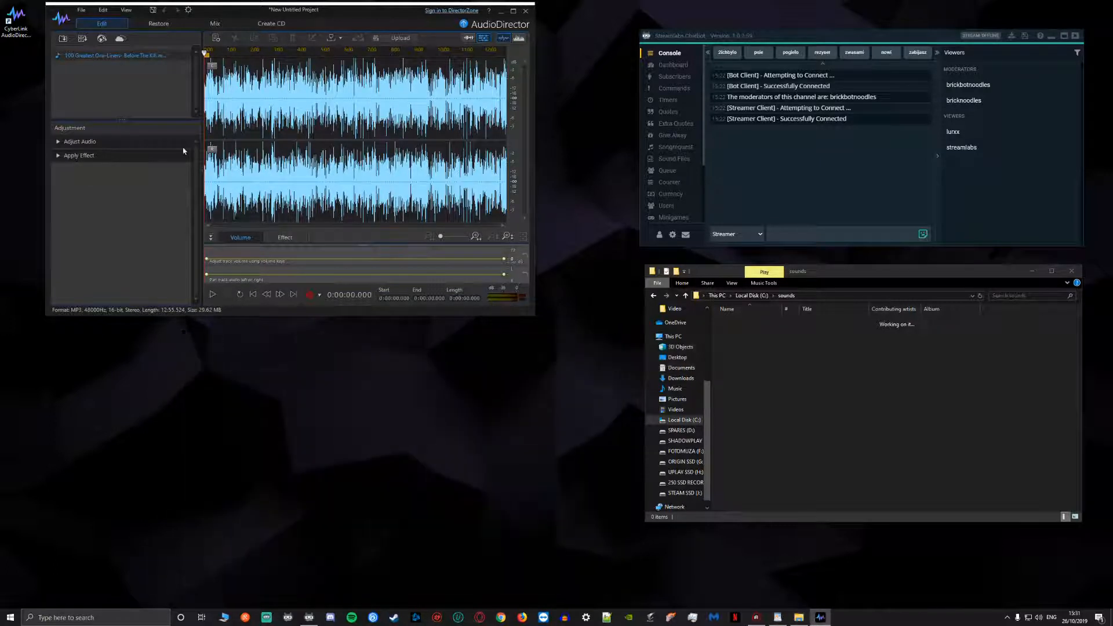
# Export the audio section from about 0.28 s to 2.64 s as an MP3 file named Produce in C:\sounds.
pyautogui.scroll(3, 298, 140)
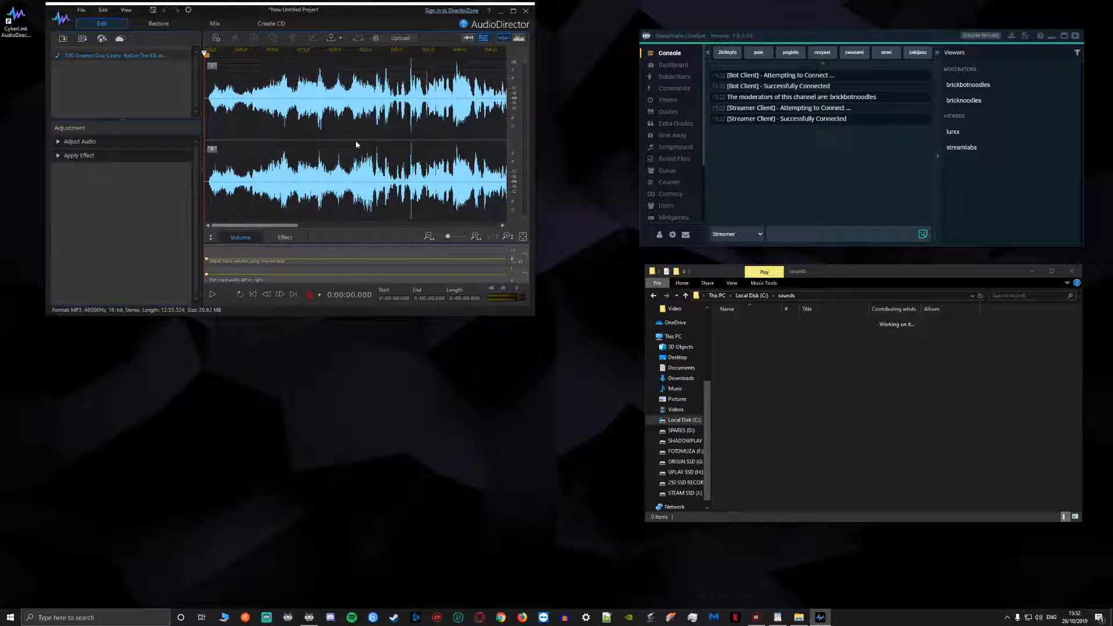
pyautogui.moveTo(218, 99); pyautogui.dragTo(338, 112)
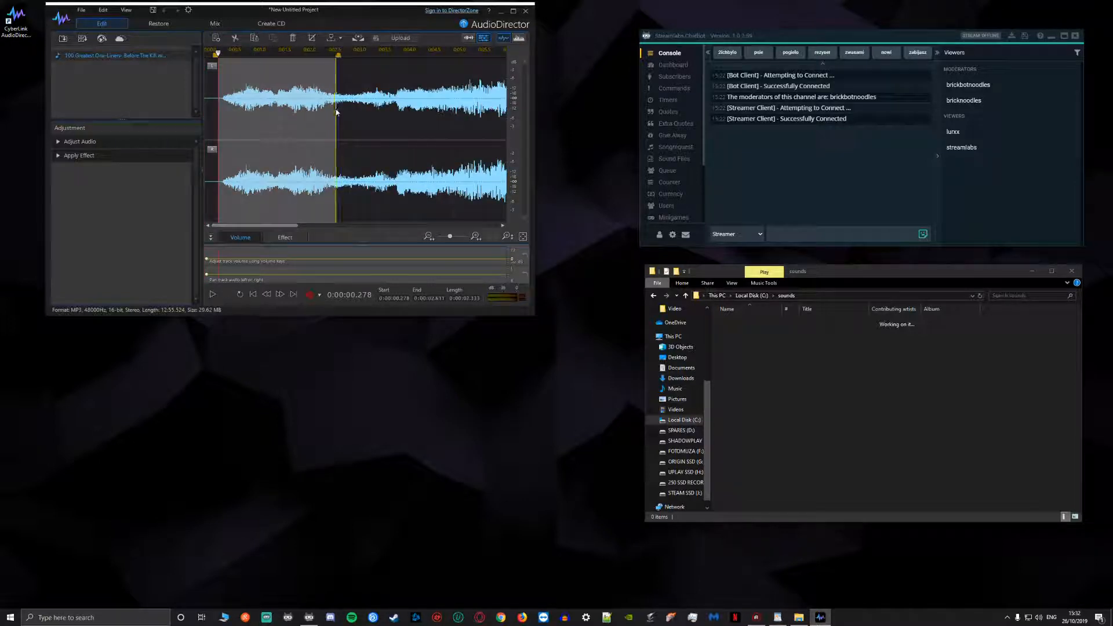
pyautogui.rightClick(259, 137)
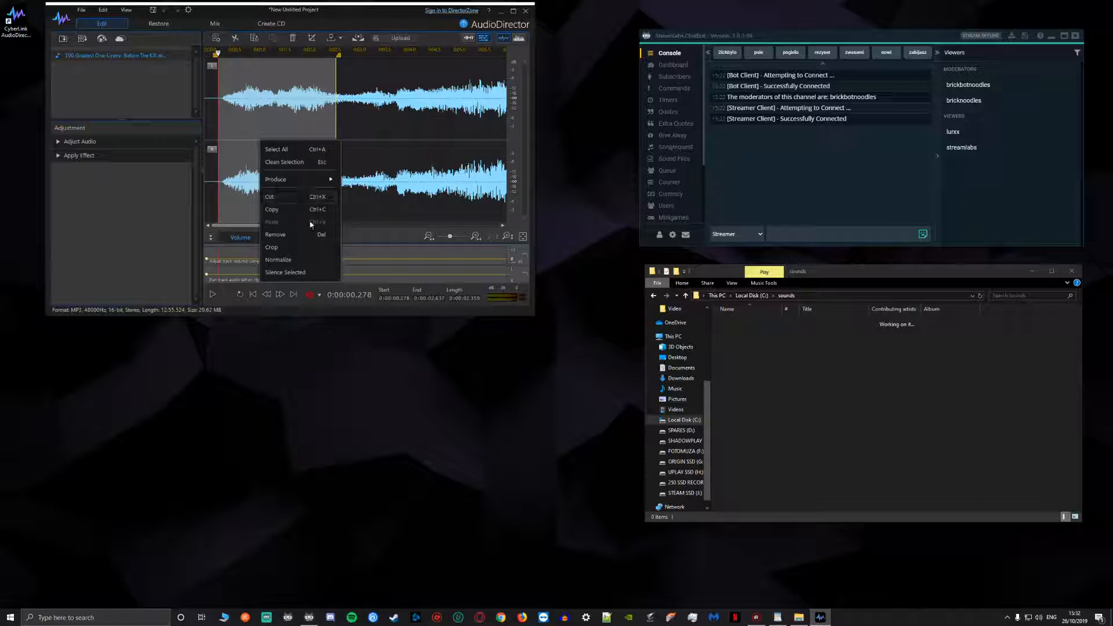
pyautogui.moveTo(313, 179)
pyautogui.click(360, 181)
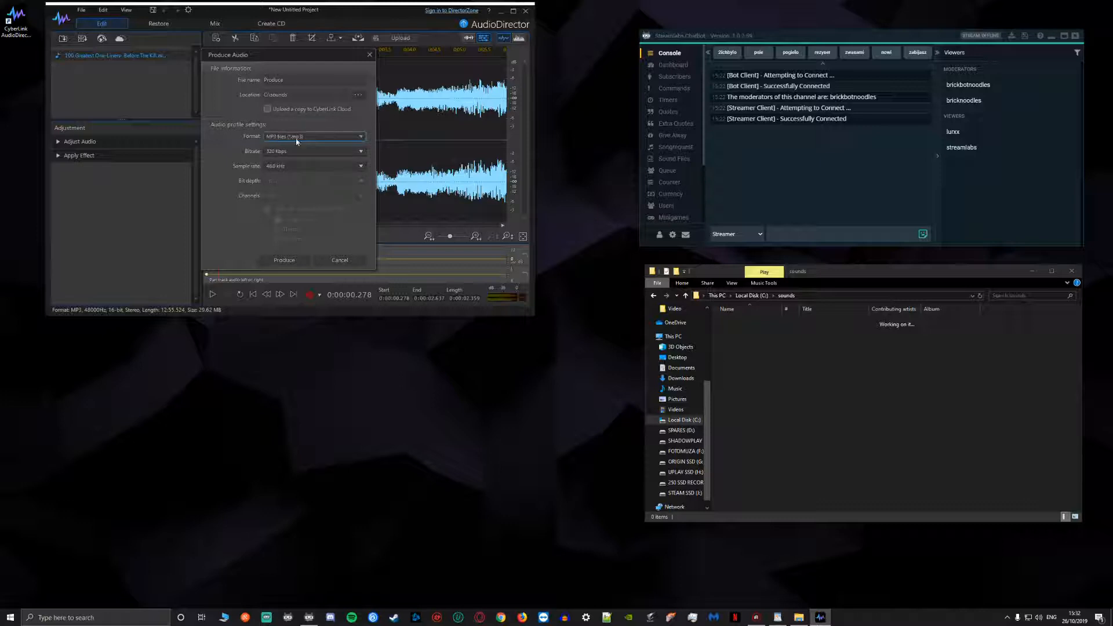
pyautogui.click(287, 256)
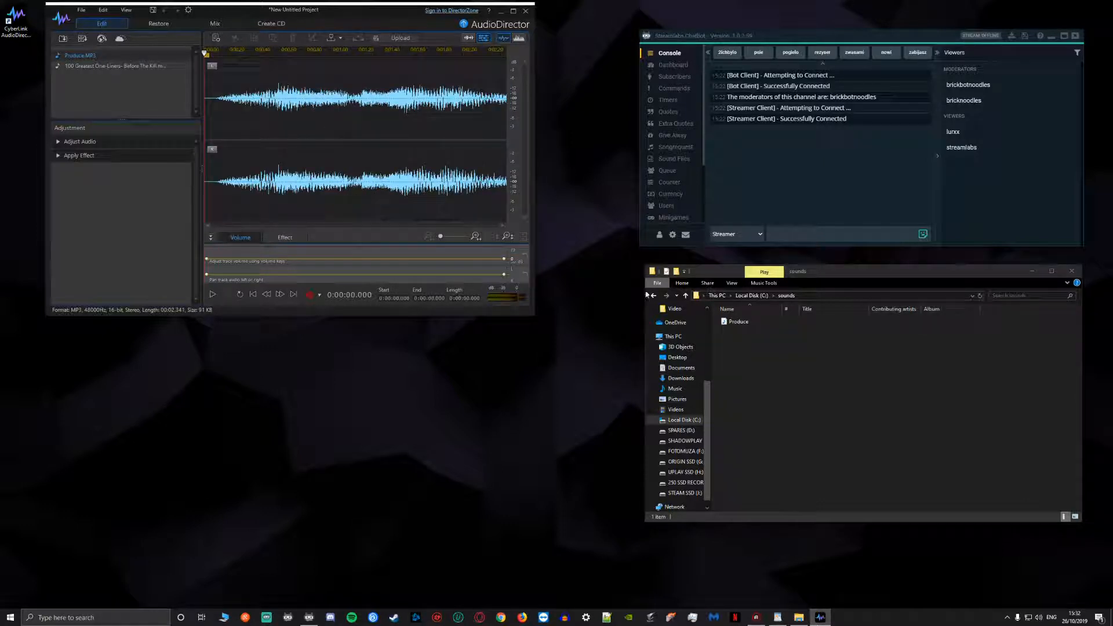
# Check the file type of the exported Produce file in its properties.
pyautogui.rightClick(739, 321)
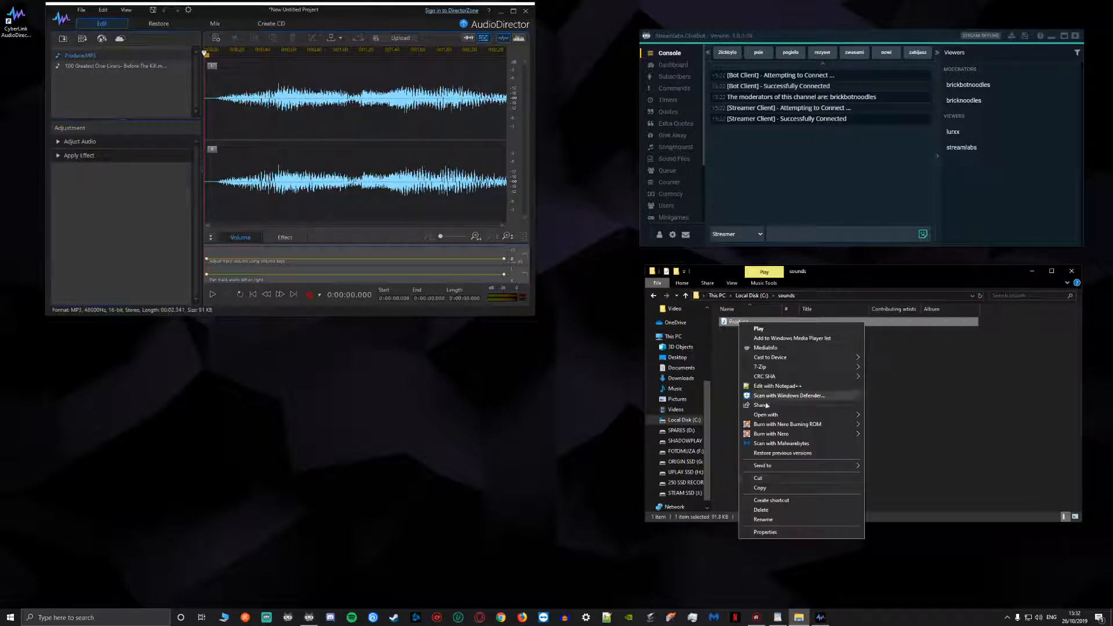
pyautogui.click(767, 532)
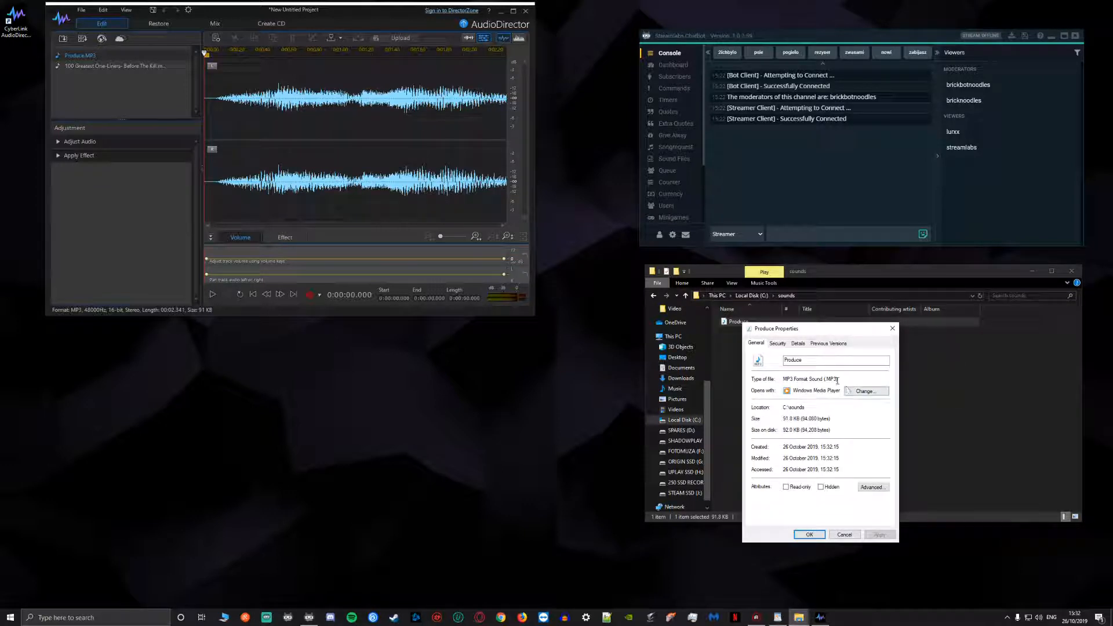
pyautogui.click(893, 328)
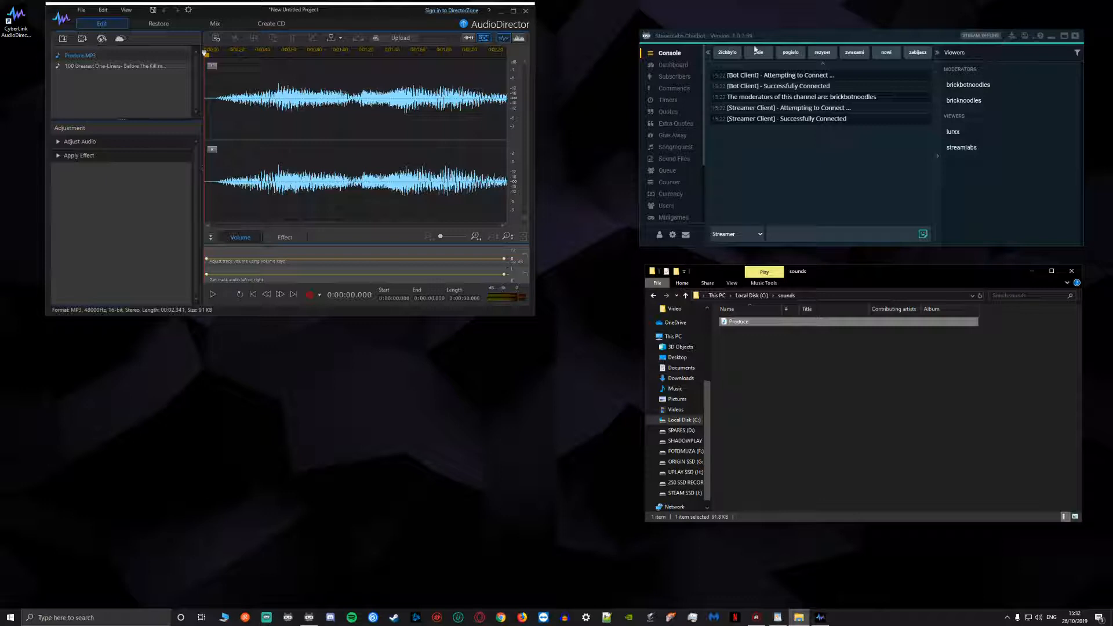
# In Streamlabs Chatbot, start a new sound file entry named "asd" and select C:\sounds\Produce.MP3 as its sound.
pyautogui.click(674, 159)
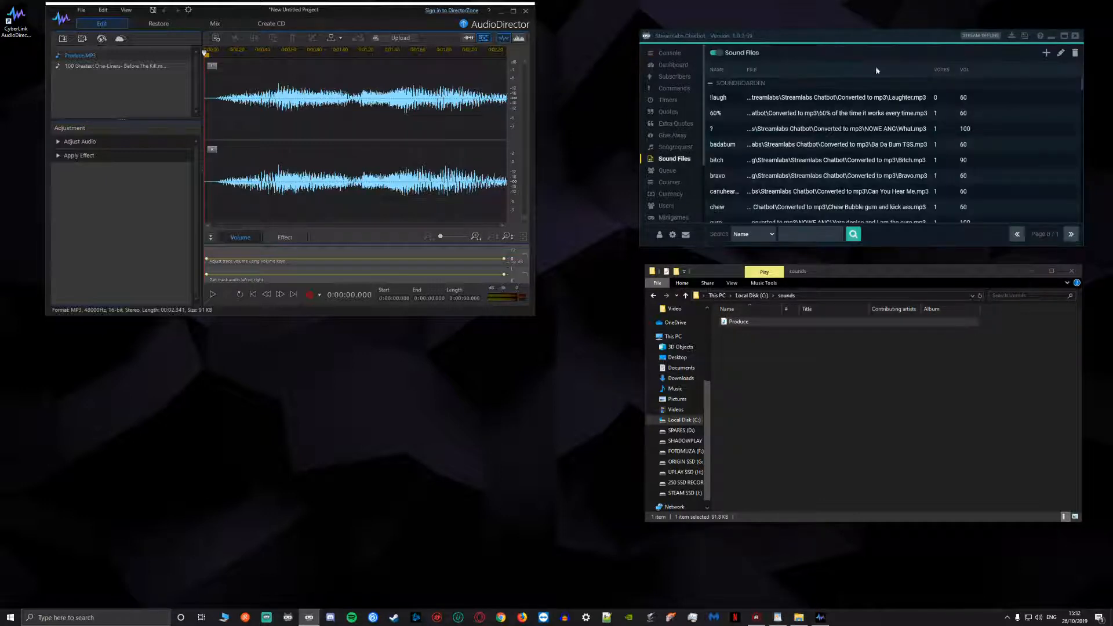
pyautogui.click(1047, 53)
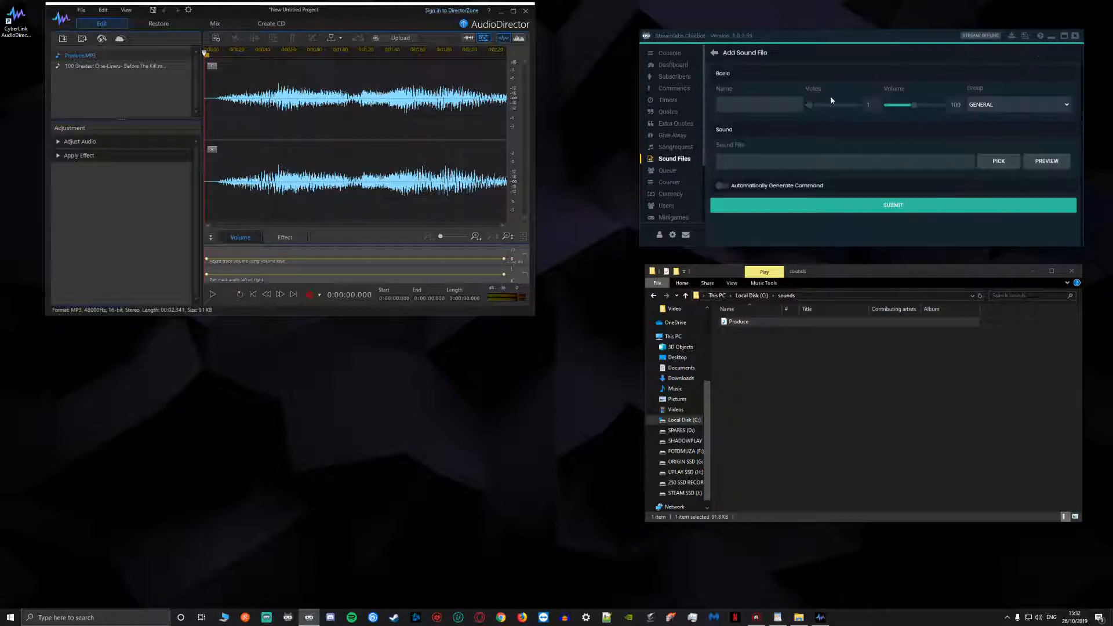
pyautogui.write('asd')
pyautogui.click(1010, 164)
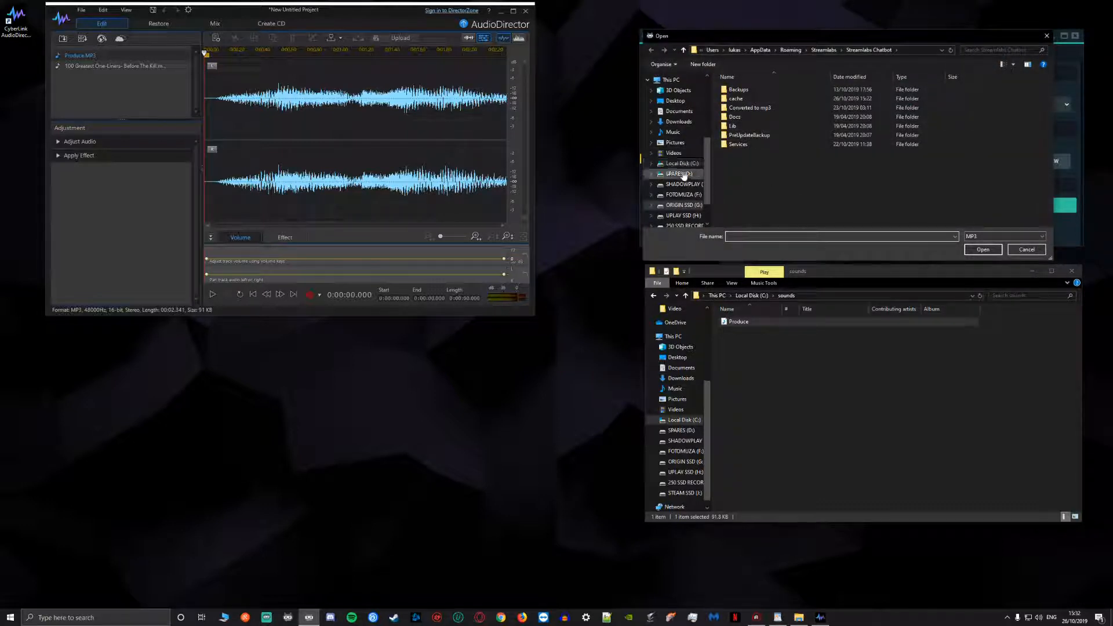
pyautogui.click(682, 163)
pyautogui.doubleClick(763, 153)
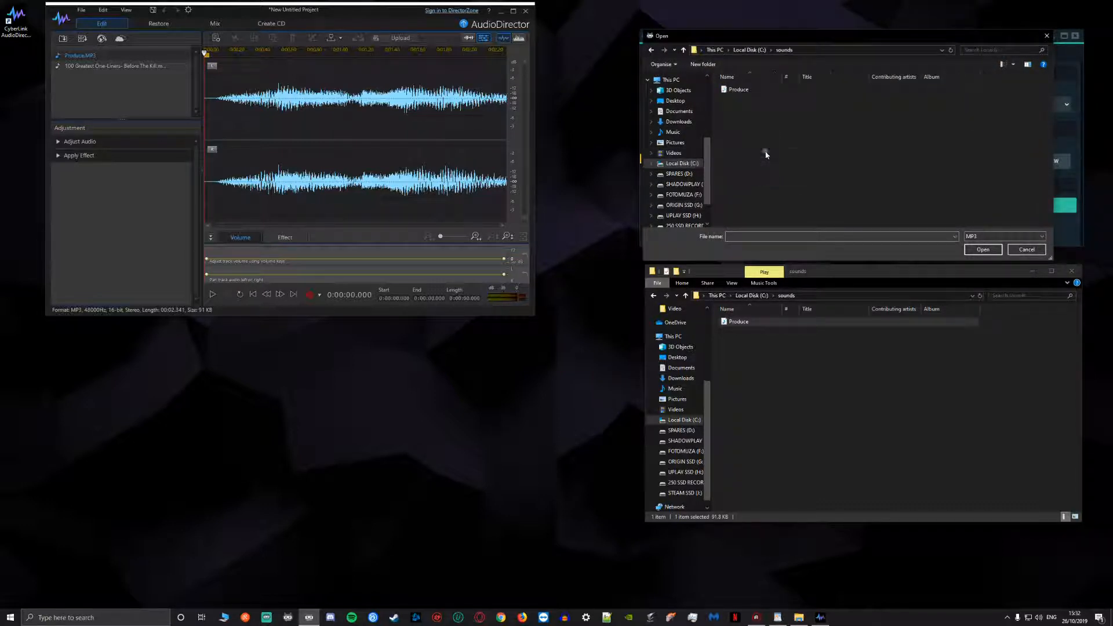
pyautogui.click(980, 250)
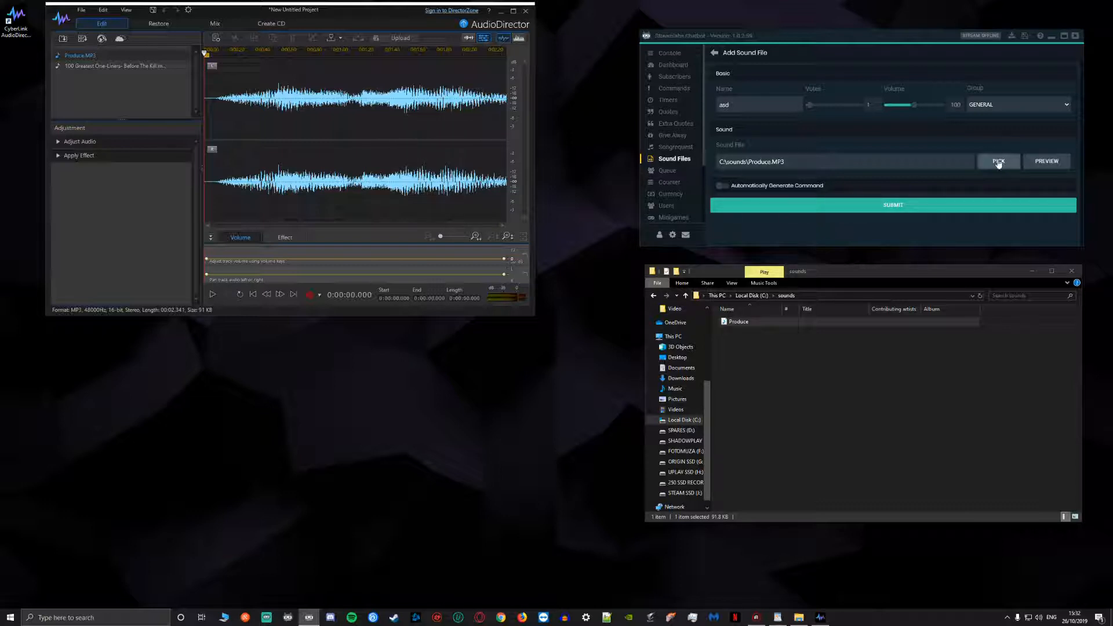
# Enable automatic command generation for the "asd" sound and try to submit the entry.
pyautogui.click(722, 186)
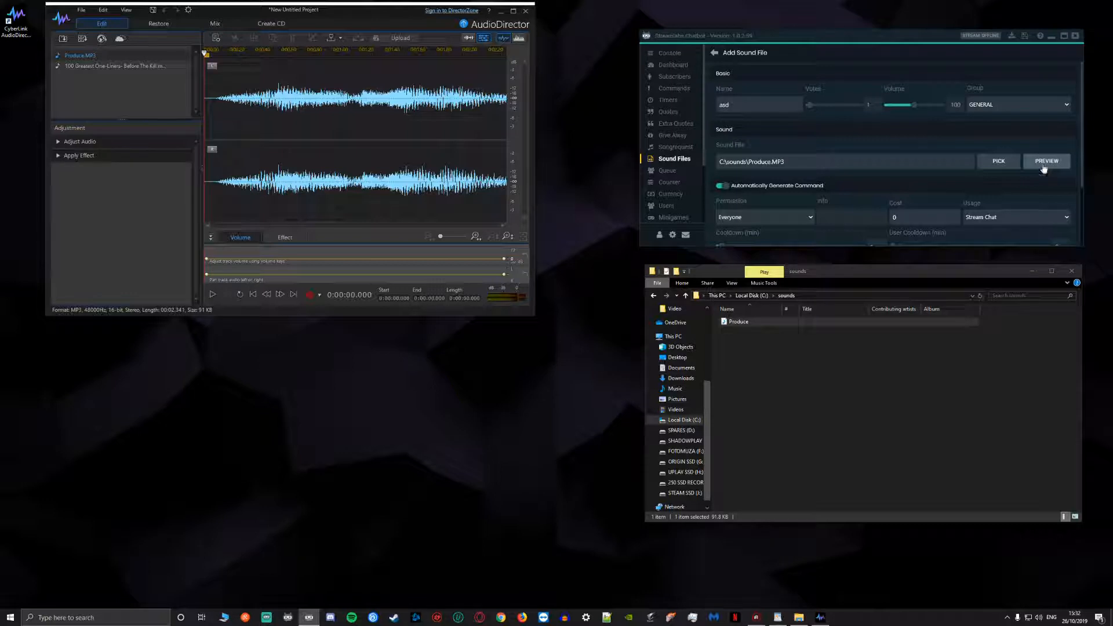
pyautogui.scroll(-3, 977, 172)
pyautogui.click(891, 234)
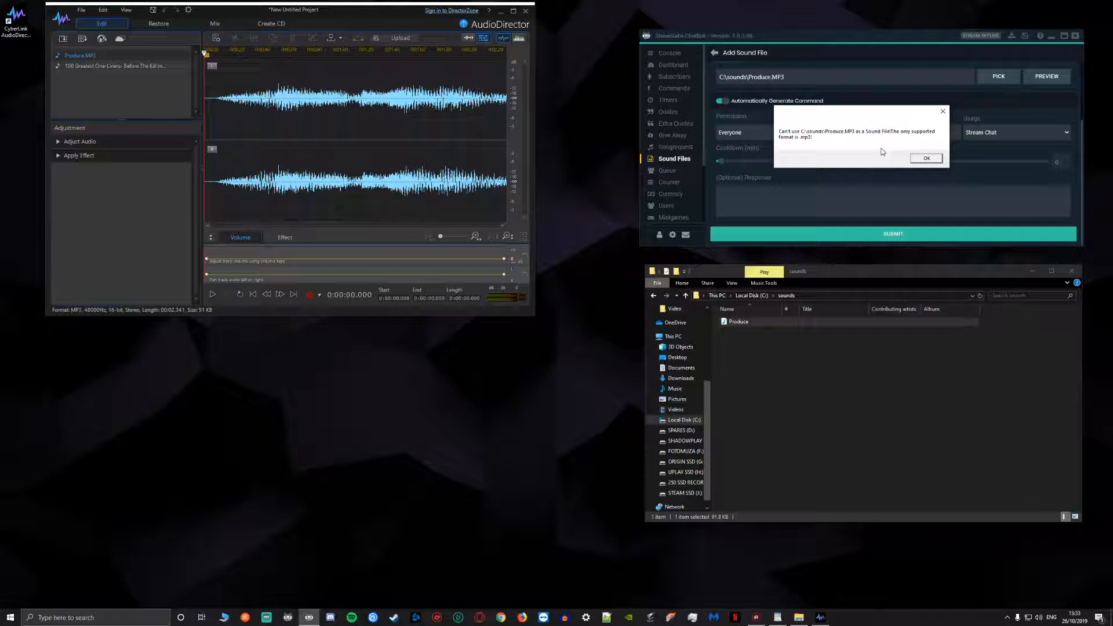
pyautogui.click(943, 113)
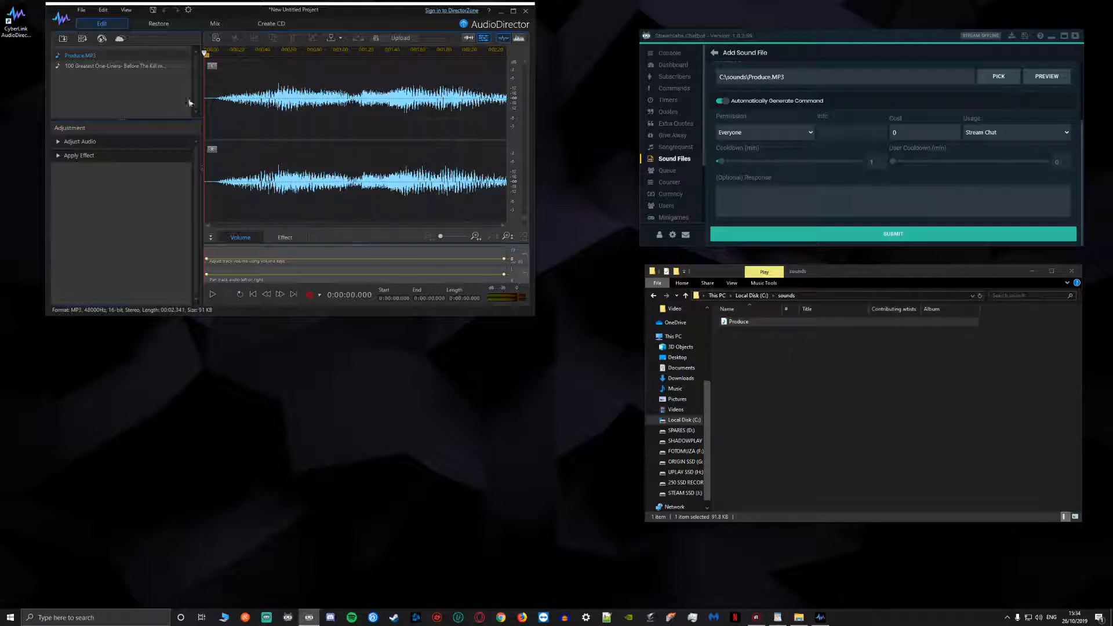
# In AudioDirector, export the section of the original track from about 3.65 s to 4.77 s as an MP3 named Produce1.
pyautogui.click(149, 66)
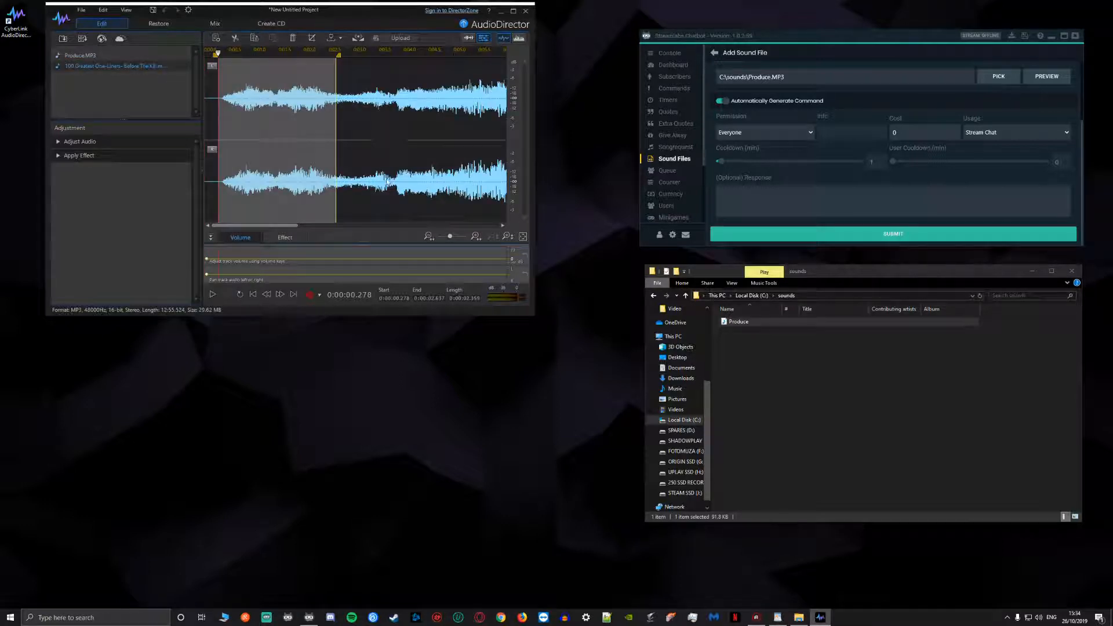
pyautogui.moveTo(387, 181); pyautogui.dragTo(444, 177)
pyautogui.rightClick(408, 175)
pyautogui.moveTo(441, 211)
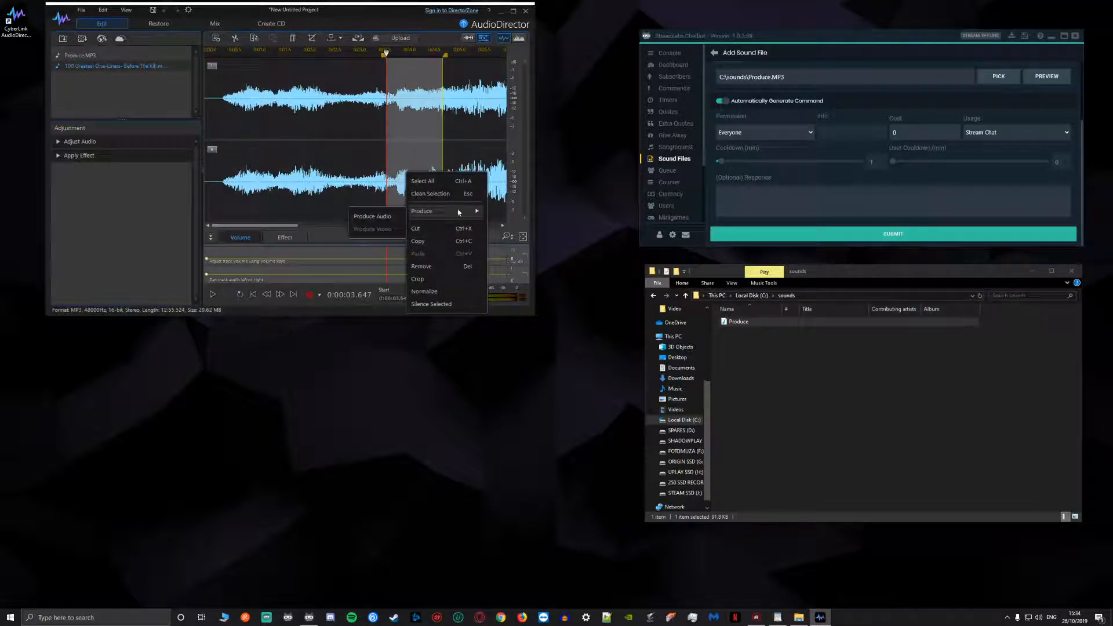
pyautogui.click(376, 212)
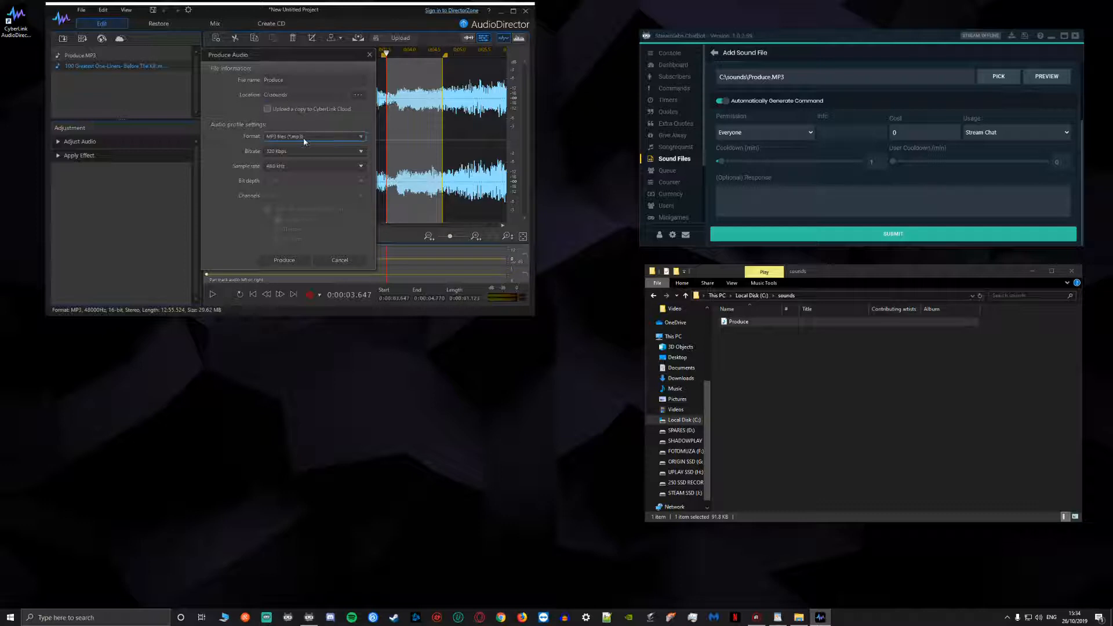
pyautogui.doubleClick(290, 81)
pyautogui.write('1')
pyautogui.click(285, 260)
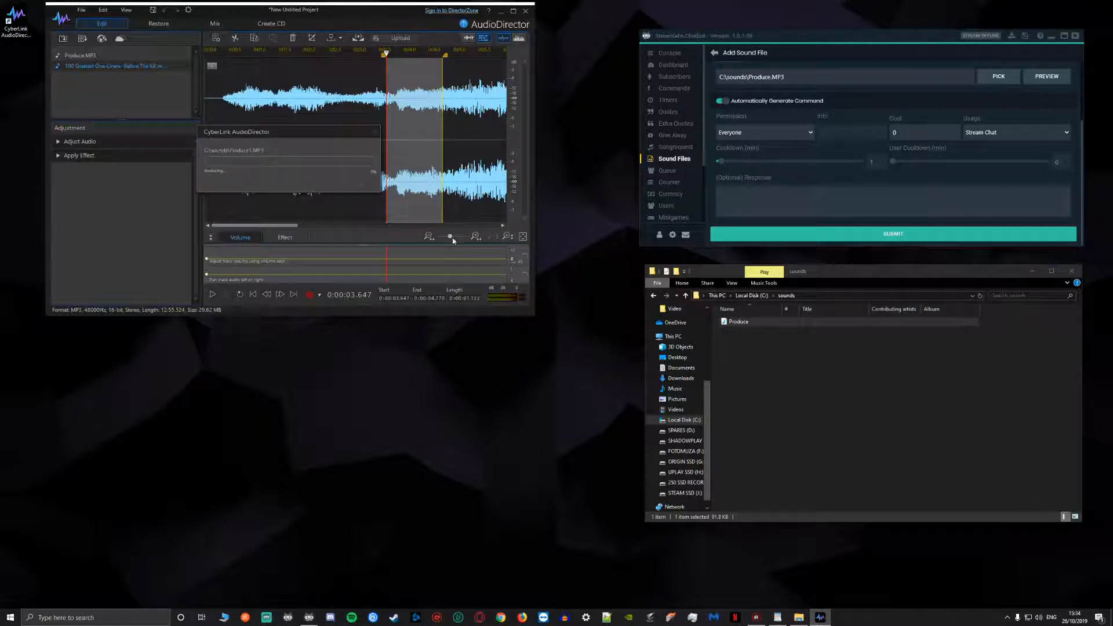
# Export the original track's section from about 5.17 s to 5.75 s as an MP3 named Produce2, and close AudioDirector without saving the project.
pyautogui.click(96, 77)
pyautogui.moveTo(462, 135); pyautogui.dragTo(493, 139)
pyautogui.rightClick(493, 140)
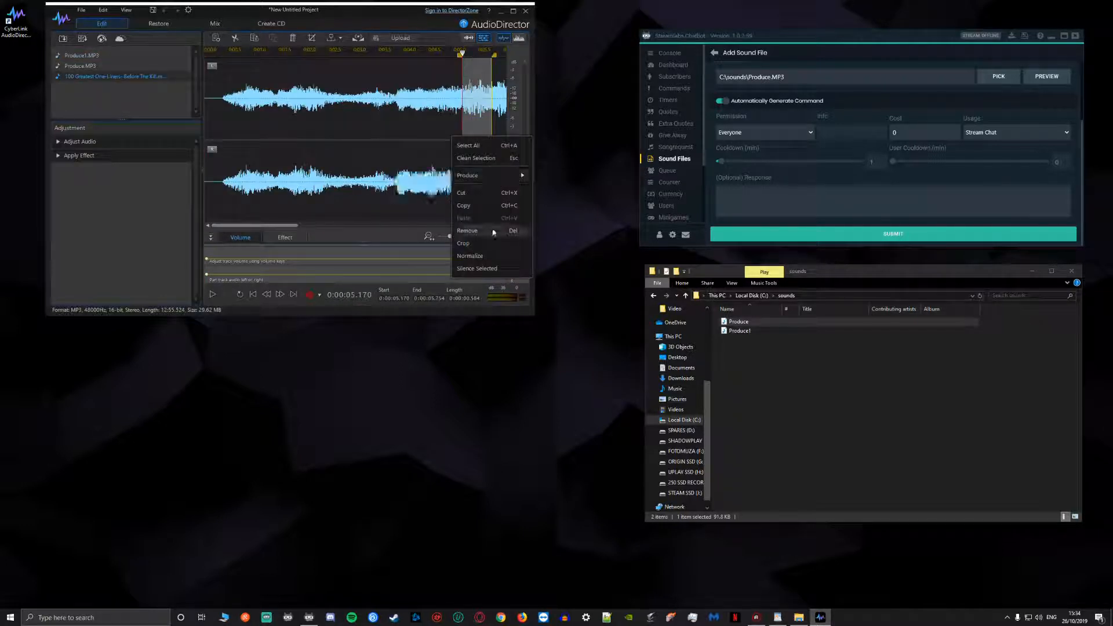
pyautogui.moveTo(498, 177)
pyautogui.click(422, 181)
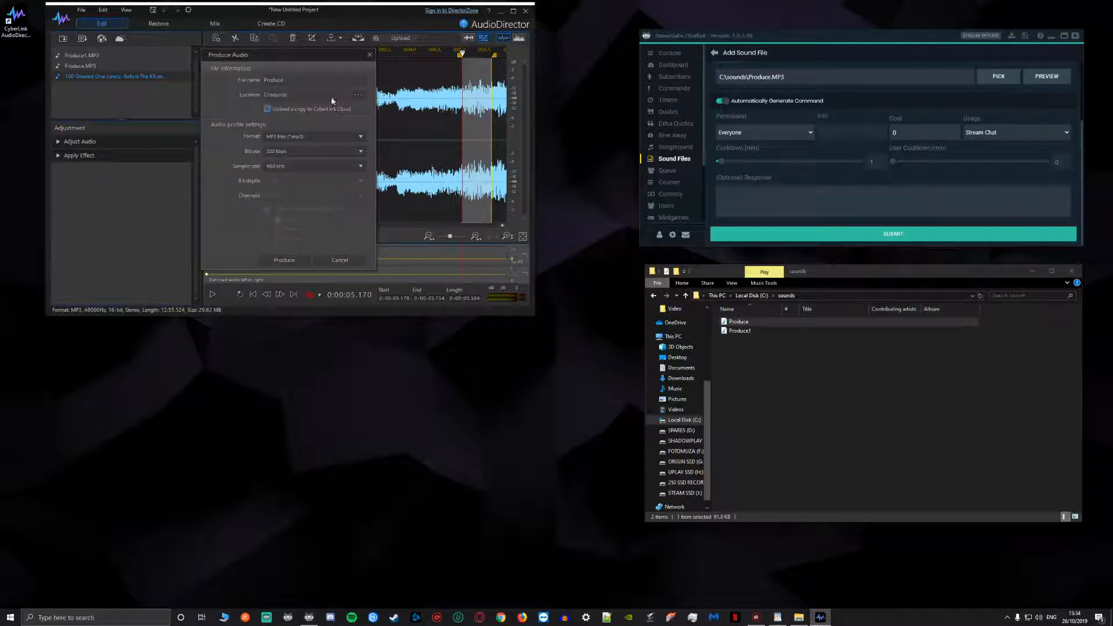
pyautogui.click(298, 78)
pyautogui.write('2')
pyautogui.click(308, 264)
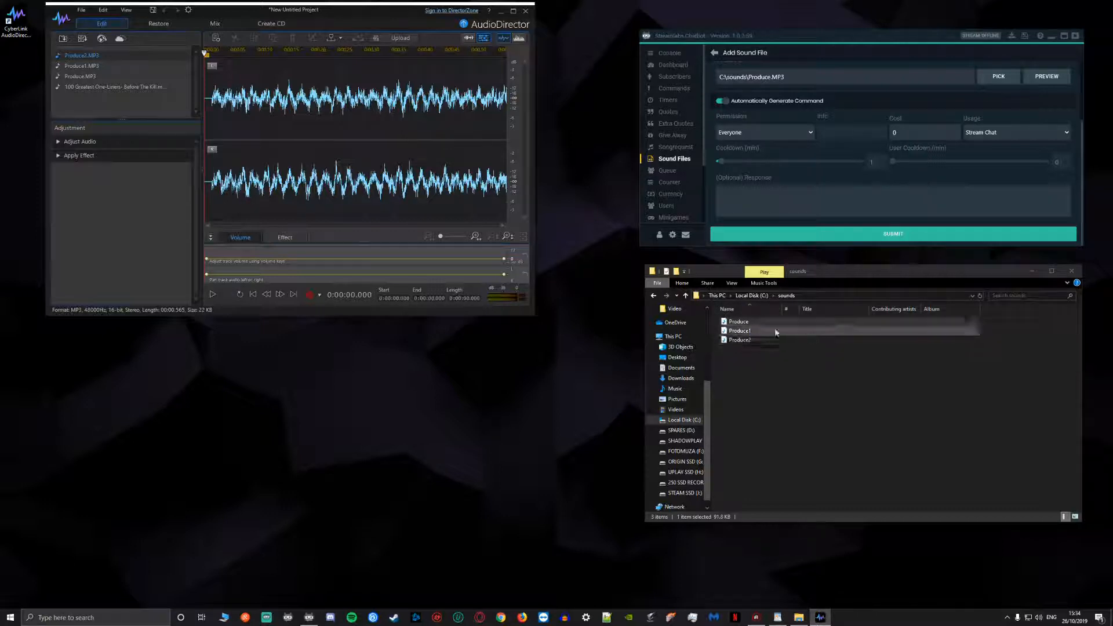
pyautogui.click(526, 12)
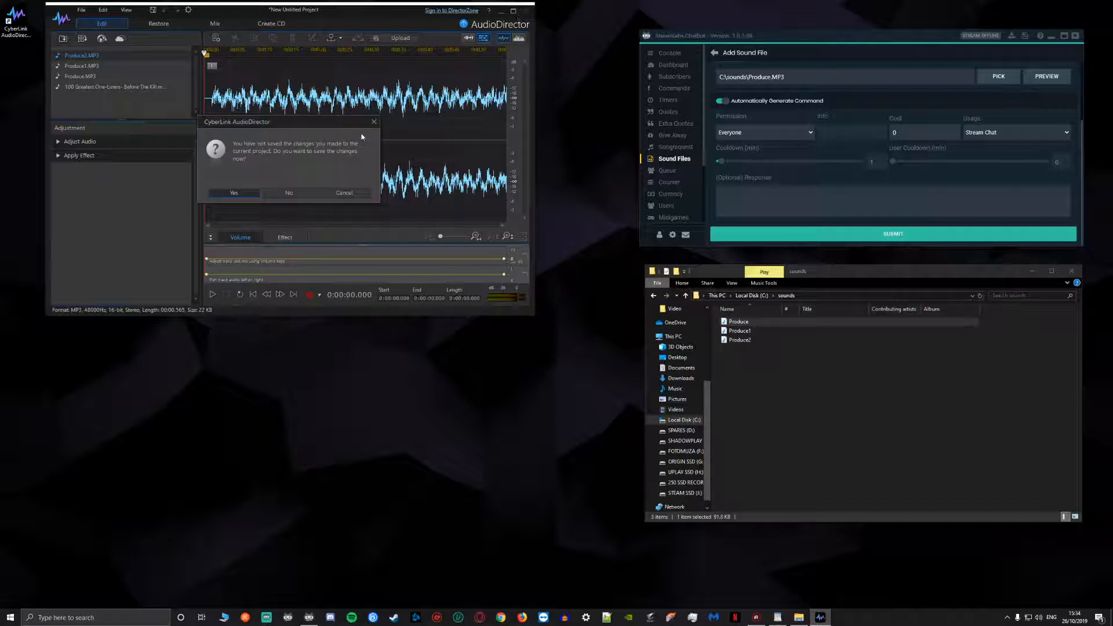
pyautogui.click(299, 192)
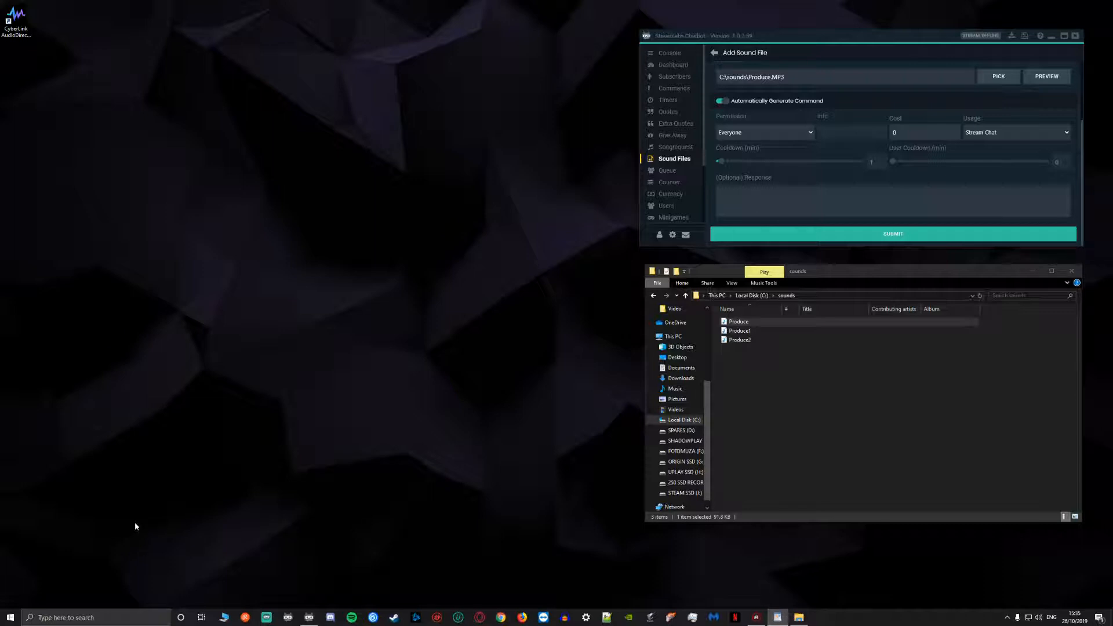
# Open Command Prompt and place its window in the free desktop area beside the chatbot window.
pyautogui.click(69, 618)
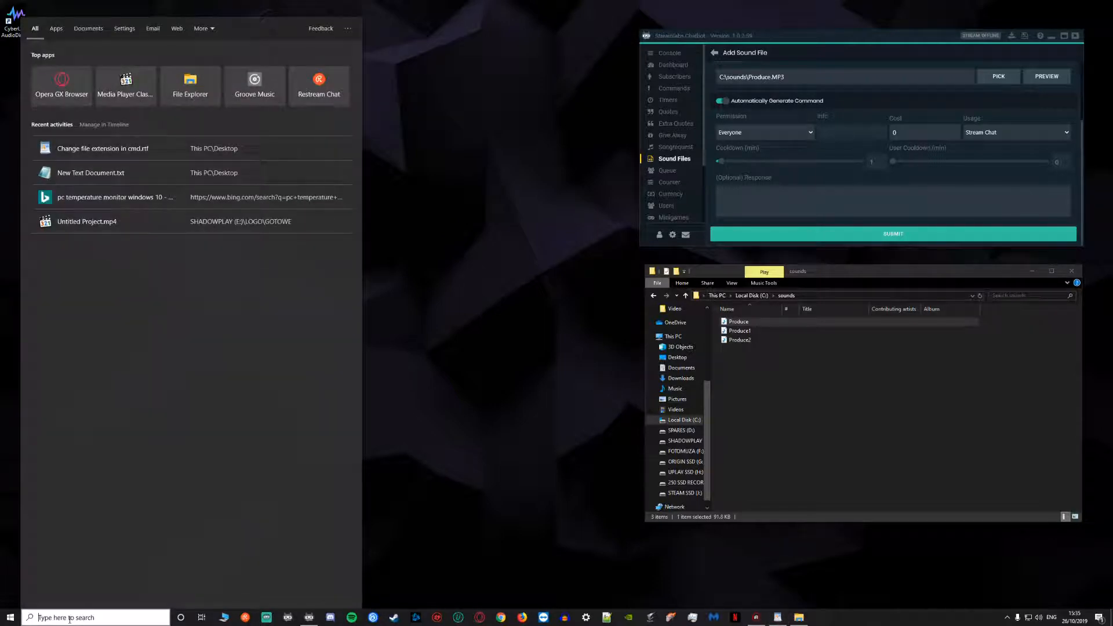
pyautogui.write('cmd')
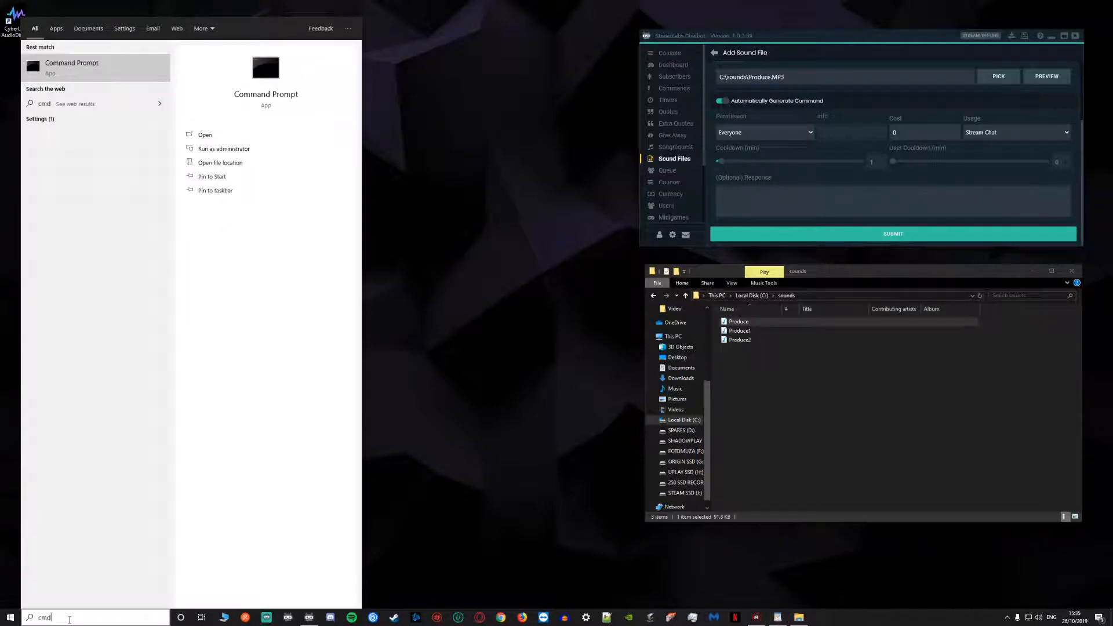
pyautogui.press('Return')
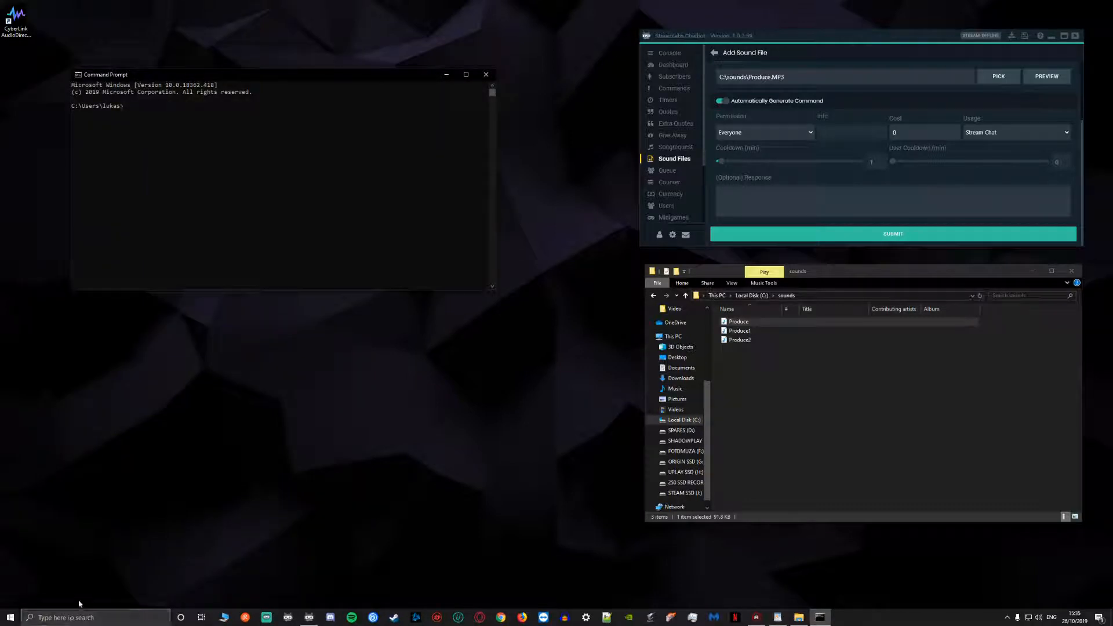
pyautogui.moveTo(332, 80); pyautogui.dragTo(403, 82)
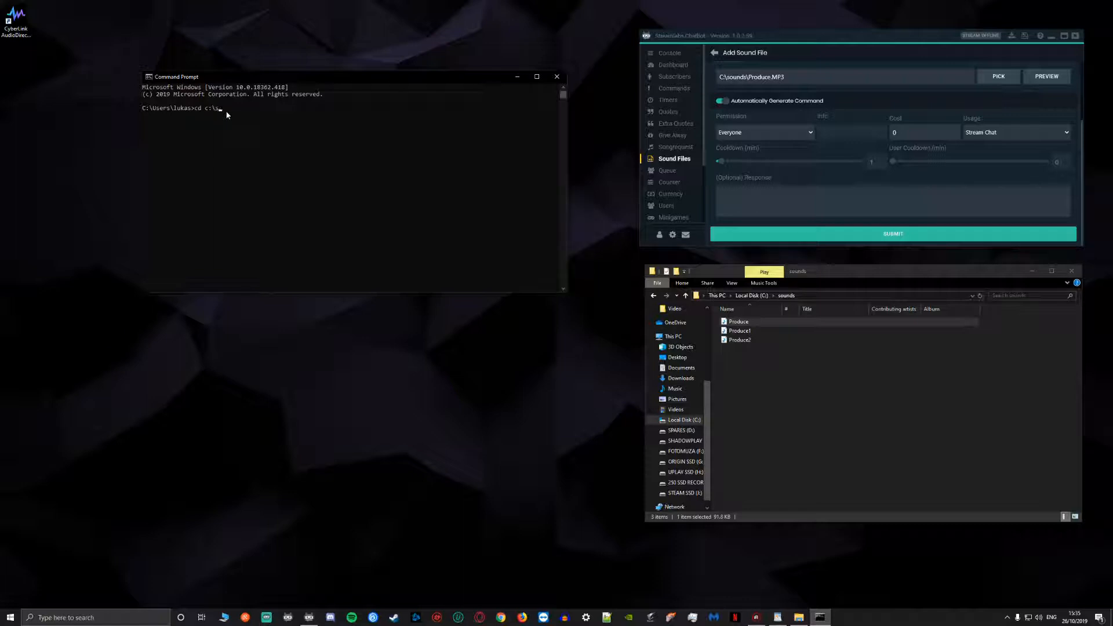
# Change the working directory to c:\sounds and list its files with dir.
pyautogui.write('ounds')
pyautogui.press('Return')
pyautogui.write('dir')
pyautogui.press('Return')
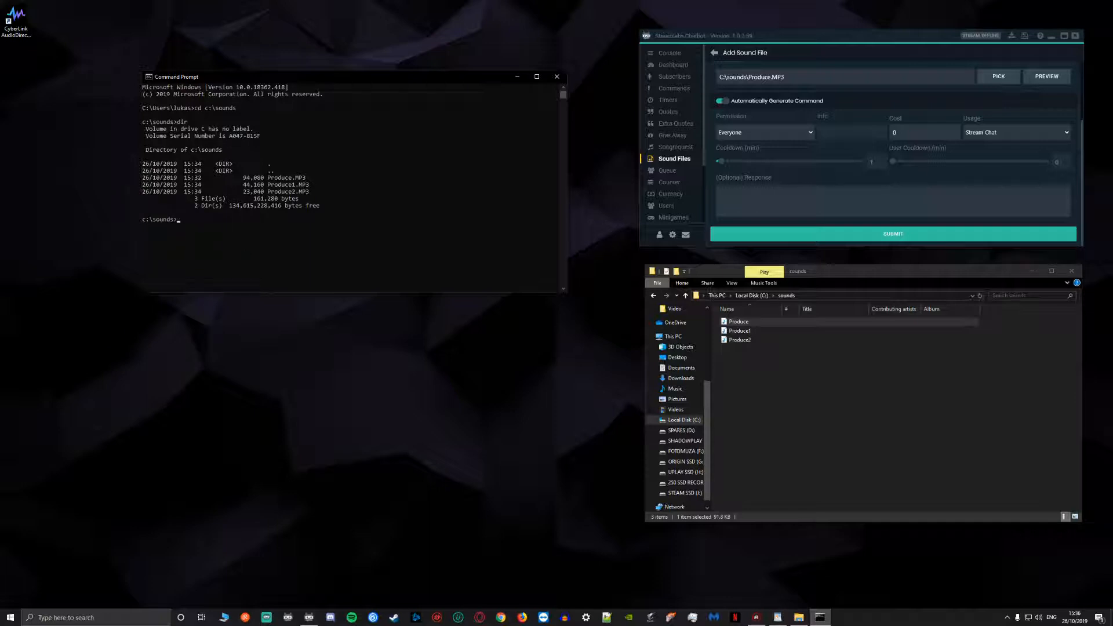
# In Command Prompt, rename all .MP3 files to the .bak extension with ren *.MP3* *.bak and list the folder with dir.
pyautogui.hotkey('alt', 'Tab')
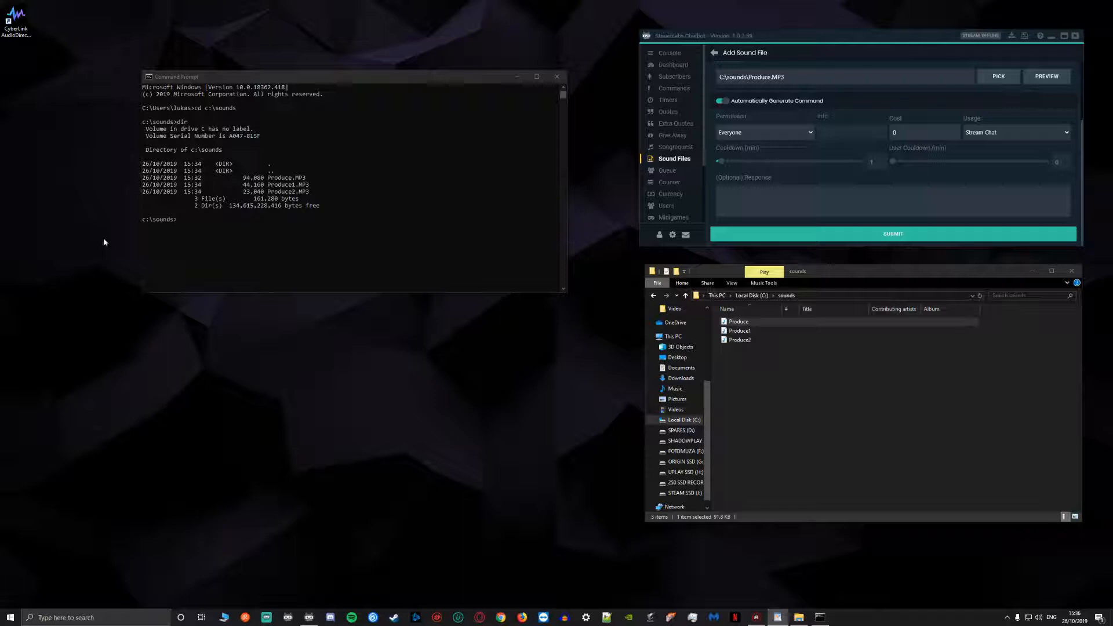
pyautogui.click(192, 229)
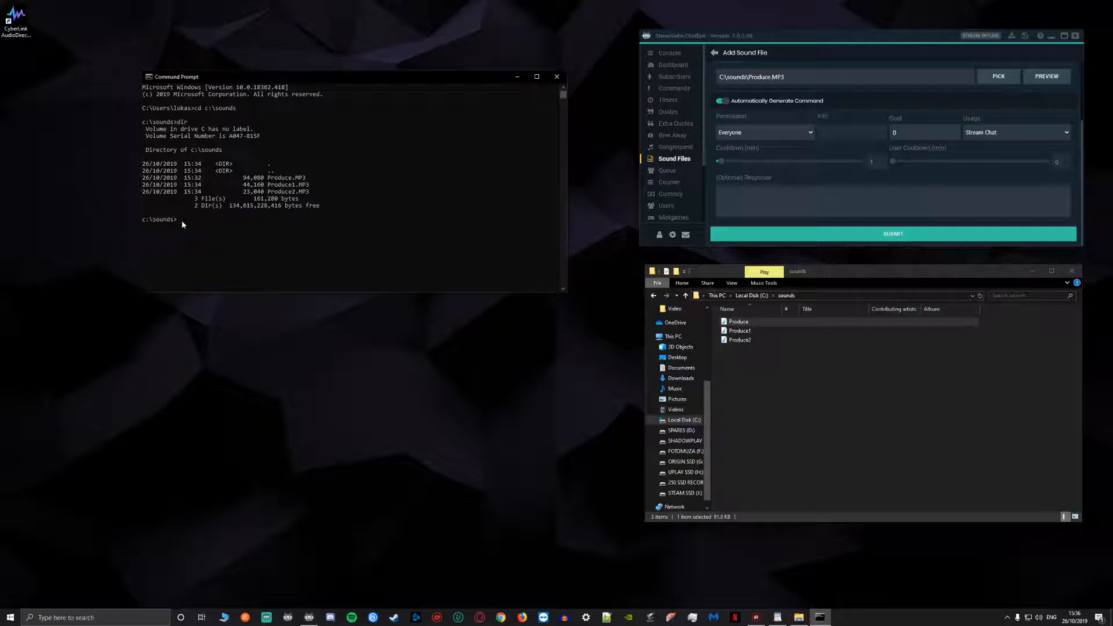
pyautogui.write('ren *.MP3* *')
pyautogui.write('.bak')
pyautogui.press('Return')
pyautogui.write('dir')
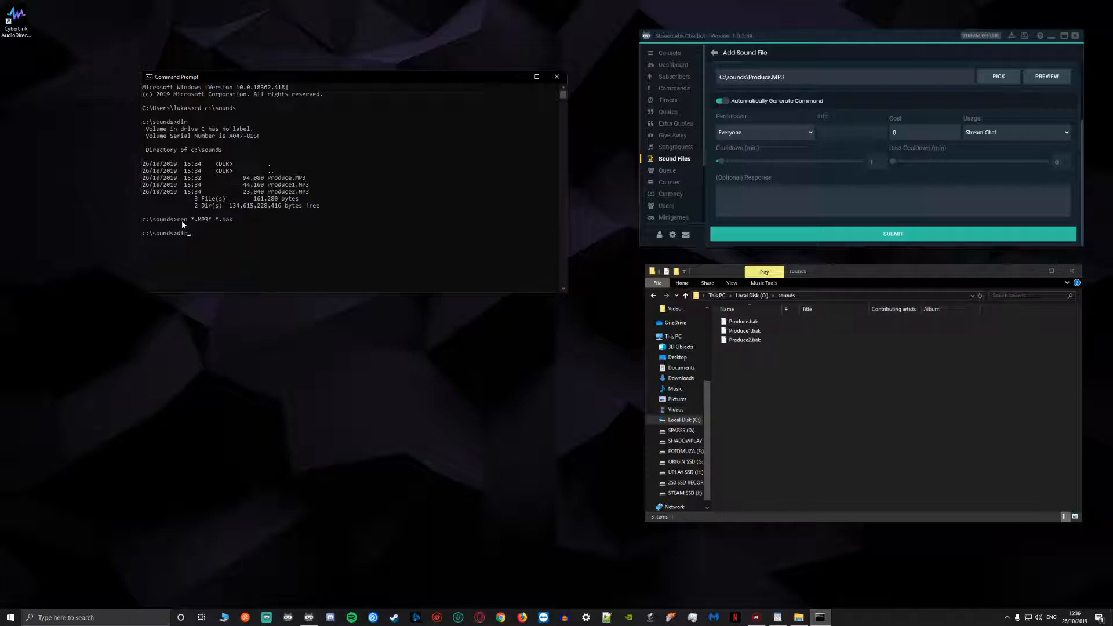
pyautogui.press('Return')
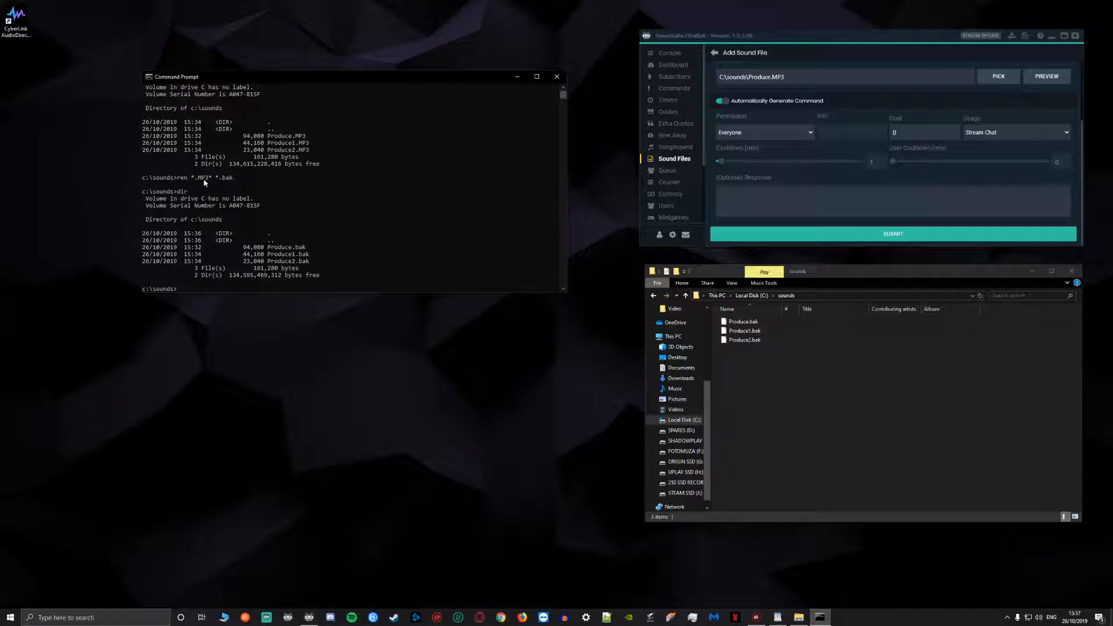
pyautogui.scroll(-1, 235, 179)
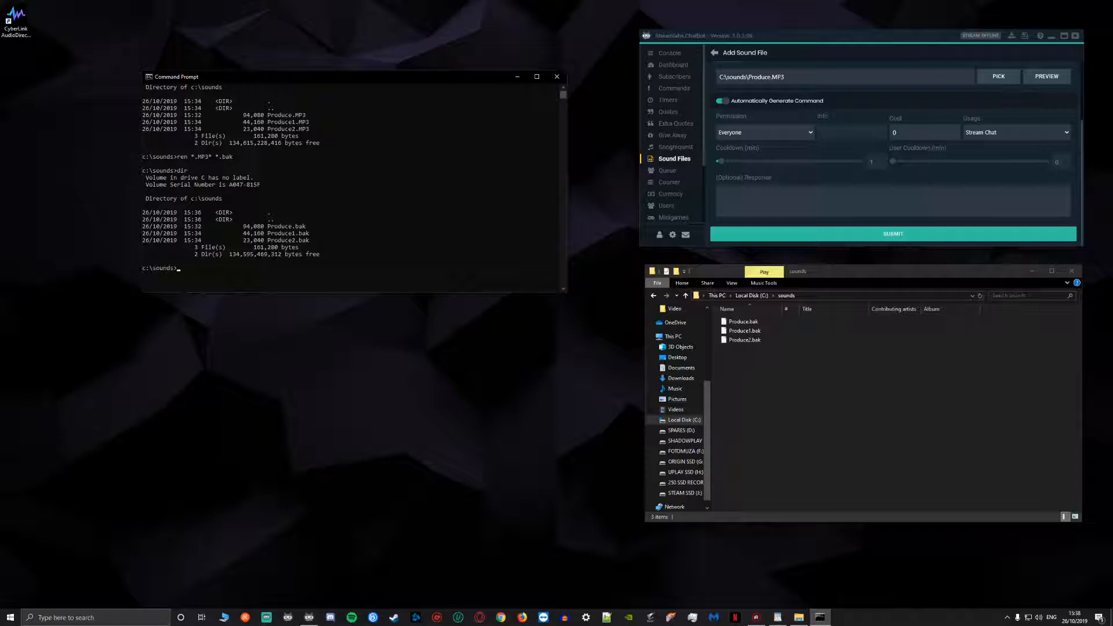
# Rename the .bak files to a lowercase .mp3 extension with ren *.bak* *.mp3 and list the folder with dir.
pyautogui.hotkey('alt', 'Tab')
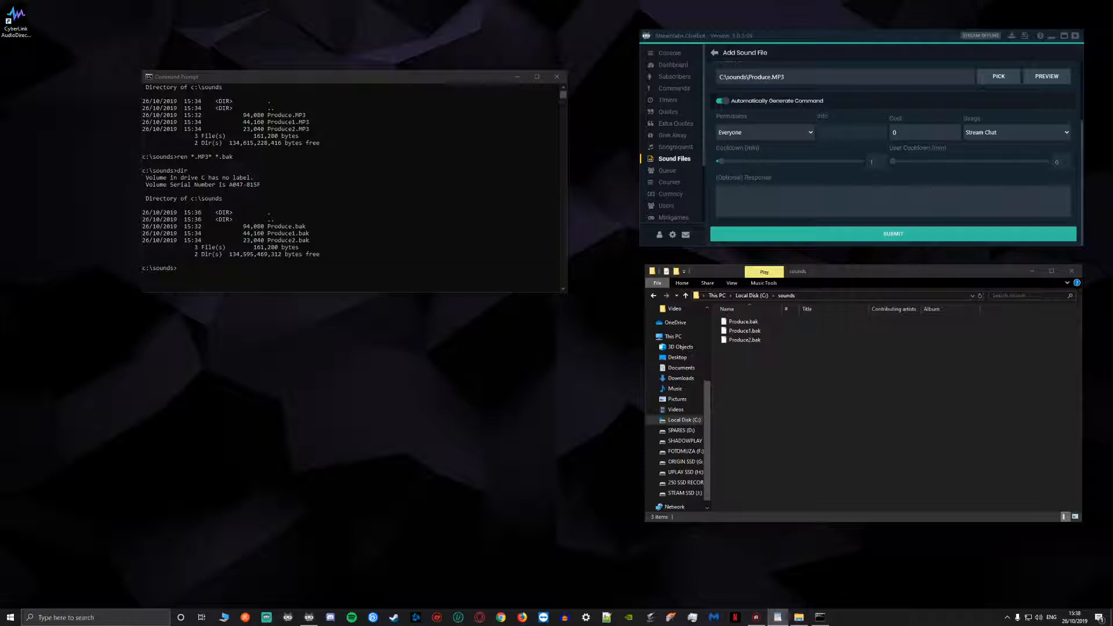
pyautogui.click(180, 270)
pyautogui.rightClick(178, 268)
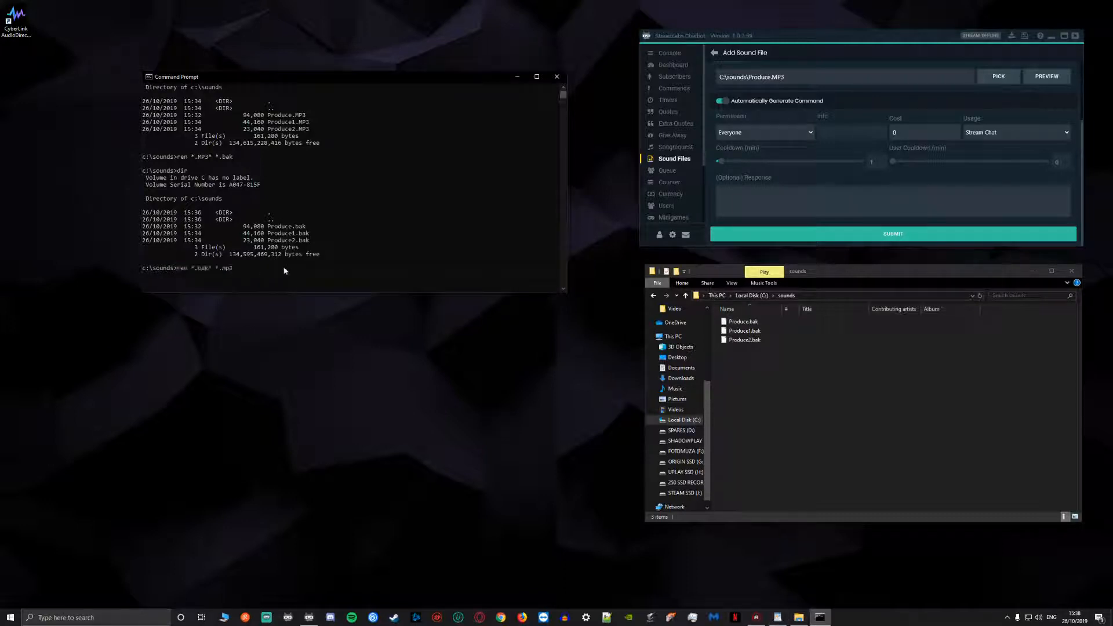
pyautogui.press('Return')
pyautogui.write('dir')
pyautogui.press('Return')
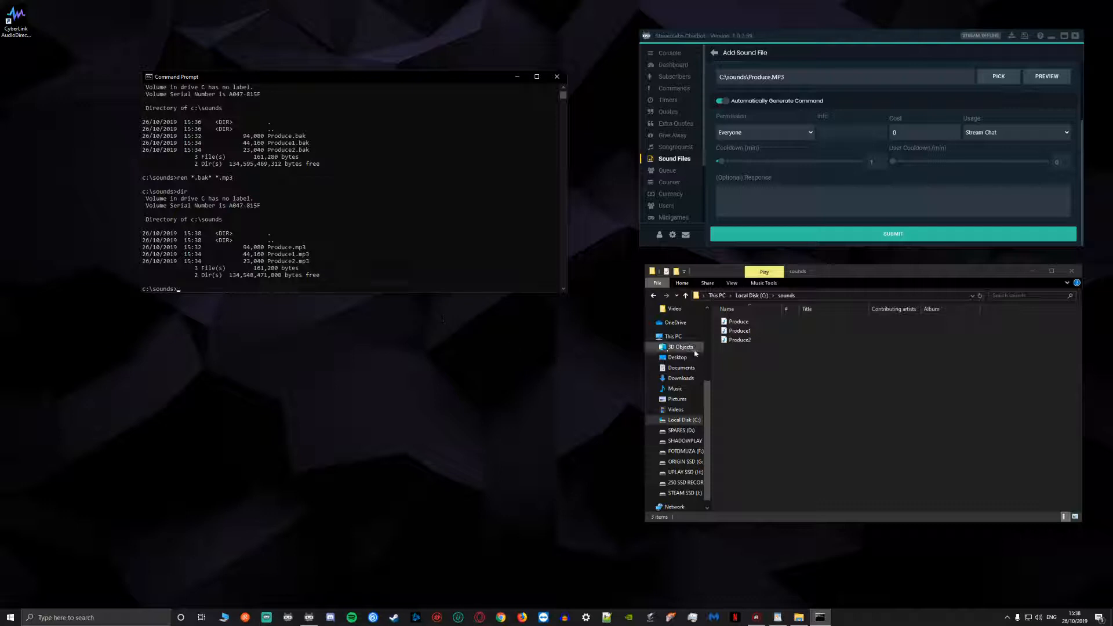
# In Streamlabs Chatbot, preview the new sound and try to submit it with the path C:\sounds\Produce.MP3.
pyautogui.click(740, 330)
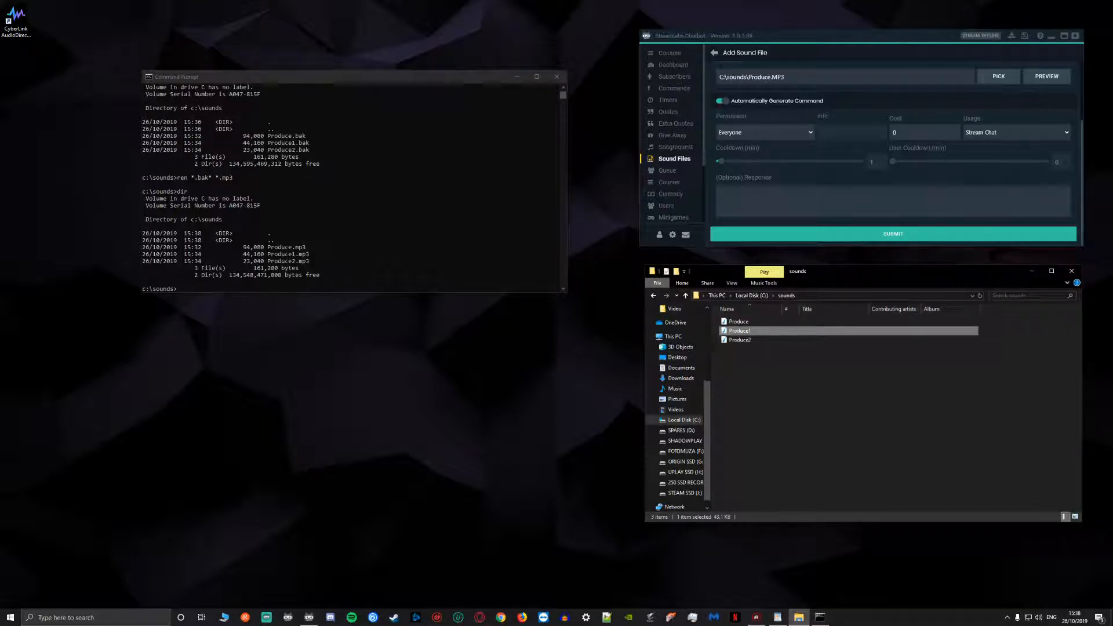
pyautogui.scroll(1, 897, 153)
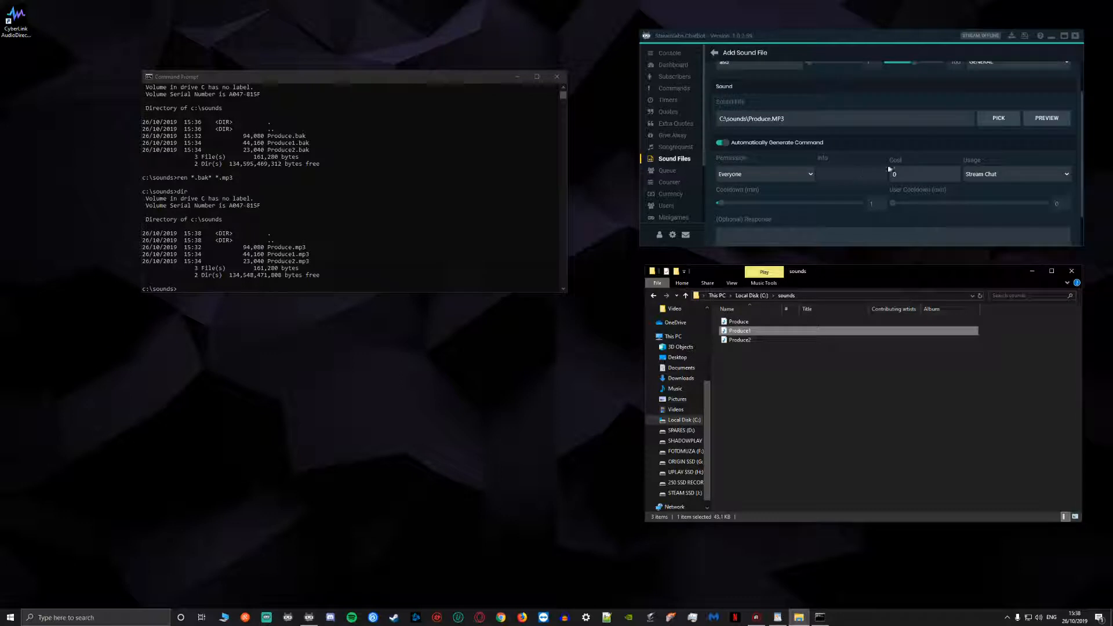
pyautogui.click(1047, 119)
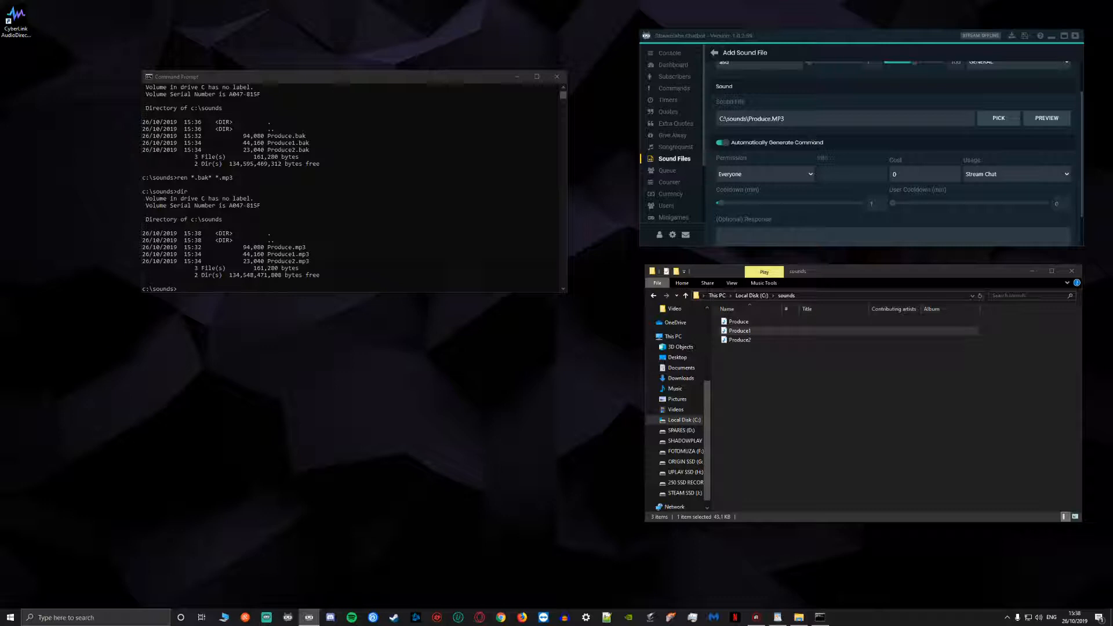
pyautogui.scroll(-1, 841, 154)
pyautogui.click(901, 238)
pyautogui.click(926, 158)
# Change the sound file path to C:\sounds\Produce.mp3 with a lowercase extension and submit the new sound.
pyautogui.scroll(1, 823, 156)
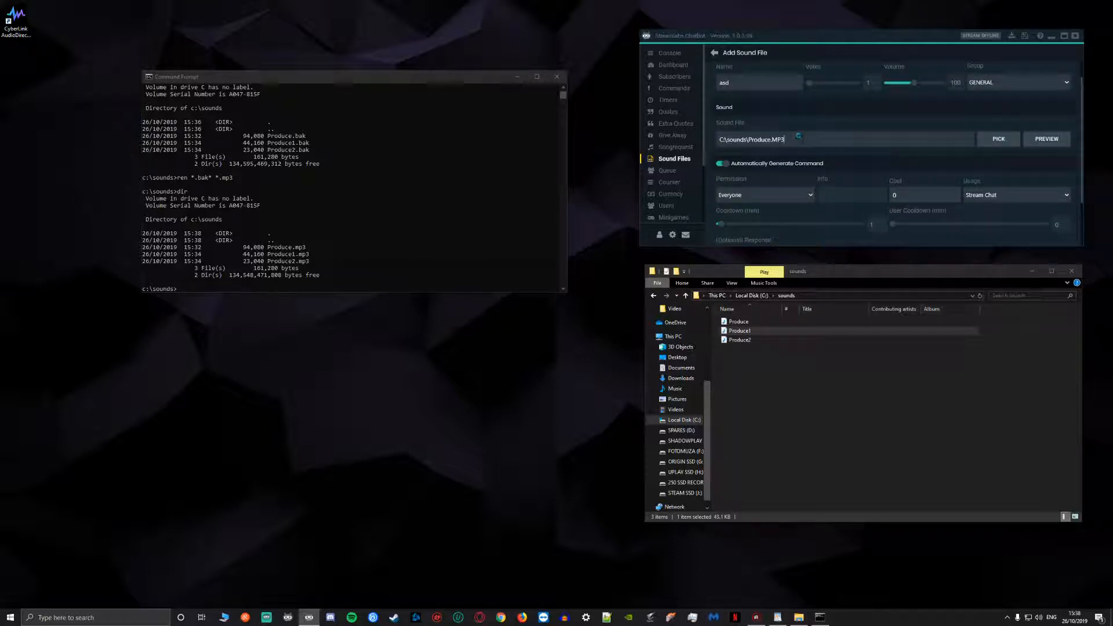
pyautogui.press('BackSpace')
pyautogui.press('BackSpace')
pyautogui.press('BackSpace')
pyautogui.press('BackSpace')
pyautogui.write('.mp3')
pyautogui.scroll(-2, 893, 174)
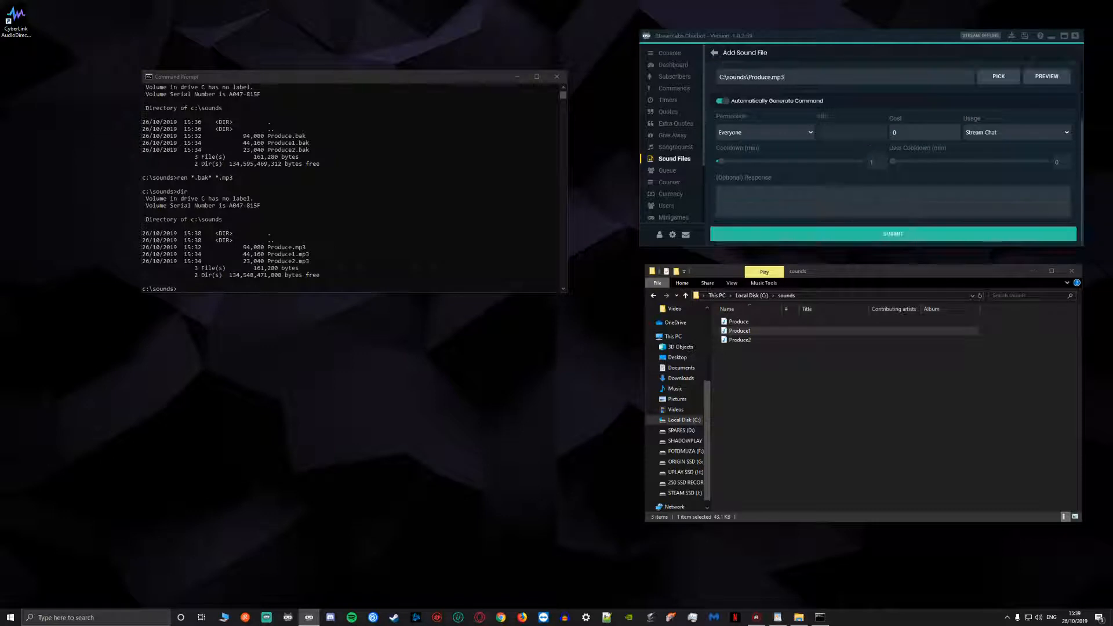
pyautogui.click(879, 232)
# Test the new sound by sending the command !asd as Streamer from the chatbot's console.
pyautogui.click(773, 98)
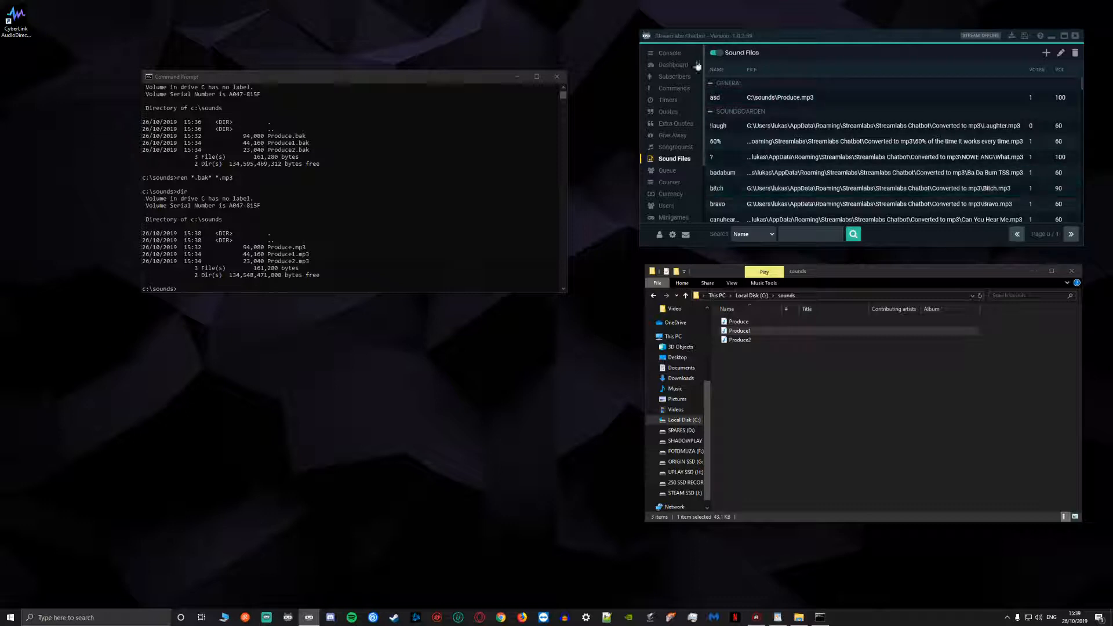
pyautogui.click(670, 53)
pyautogui.click(785, 234)
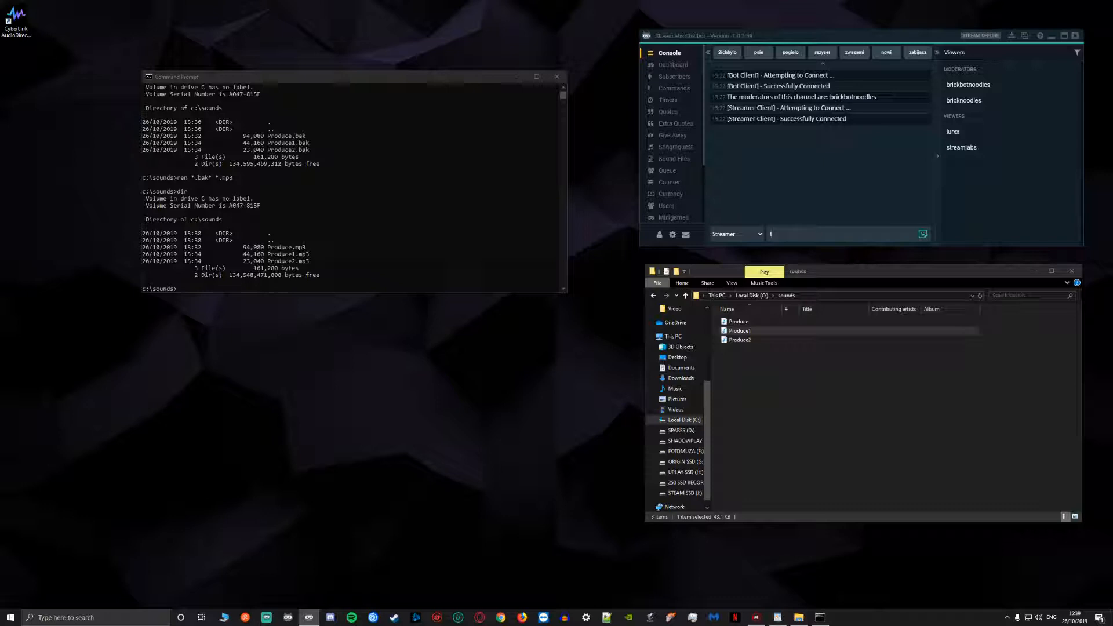
pyautogui.press('Return')
# Minimise Command Prompt, open AudioDirector and import the 100 Greatest One-Liners- Before The Kill track from the Music folder.
pyautogui.click(516, 77)
pyautogui.press('Return')
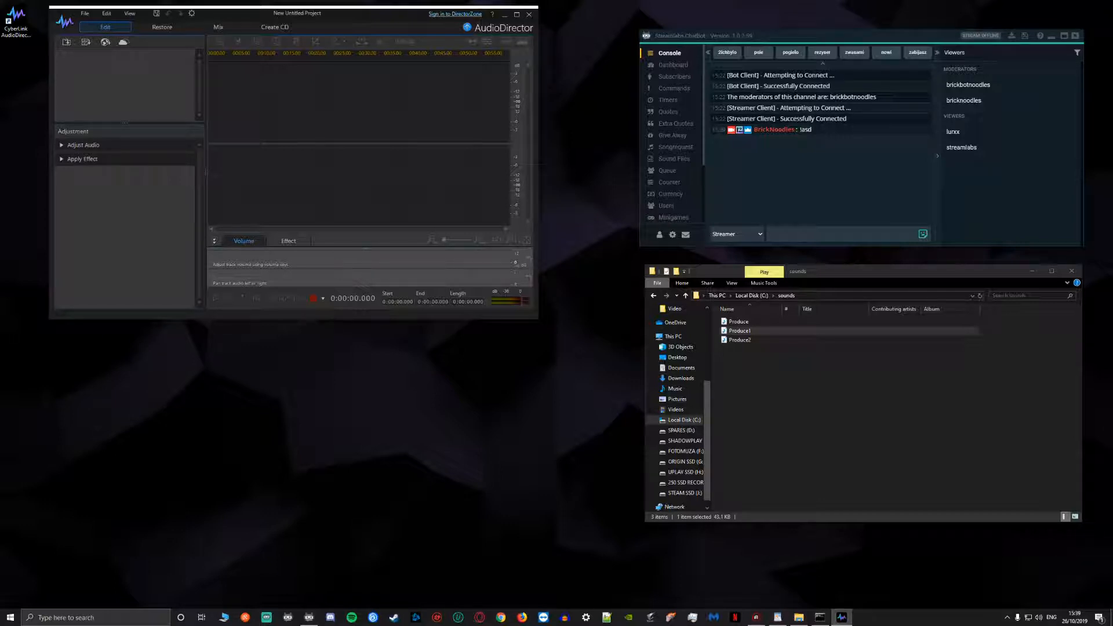
pyautogui.press('super+e')
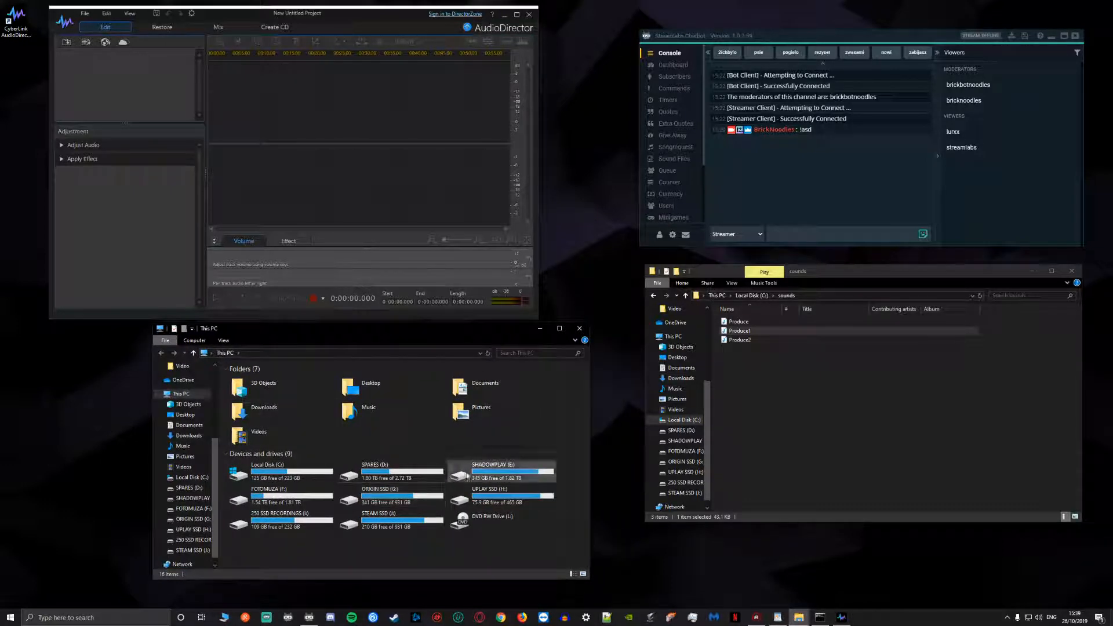
pyautogui.doubleClick(264, 471)
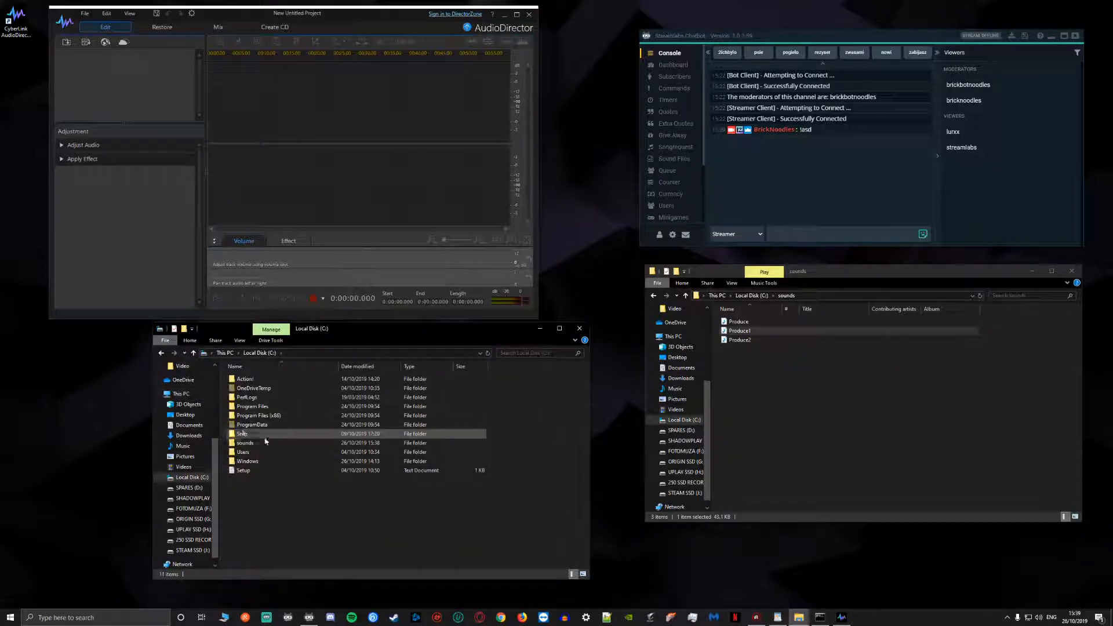
pyautogui.hotkey('alt', 'Left')
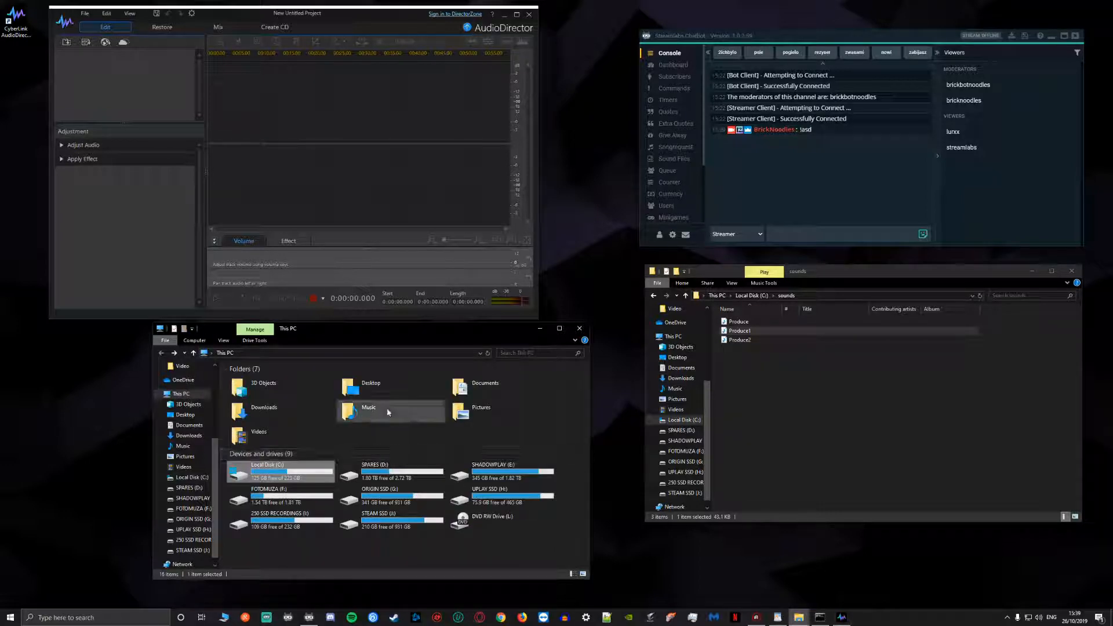
pyautogui.doubleClick(371, 409)
pyautogui.moveTo(310, 127); pyautogui.dragTo(310, 128)
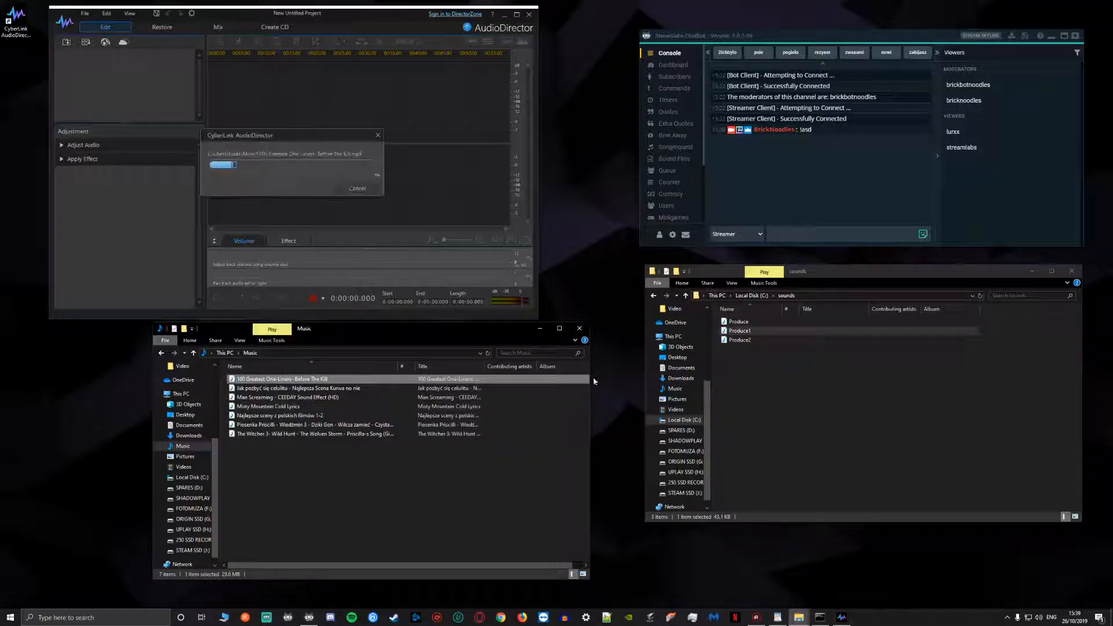
pyautogui.click(580, 328)
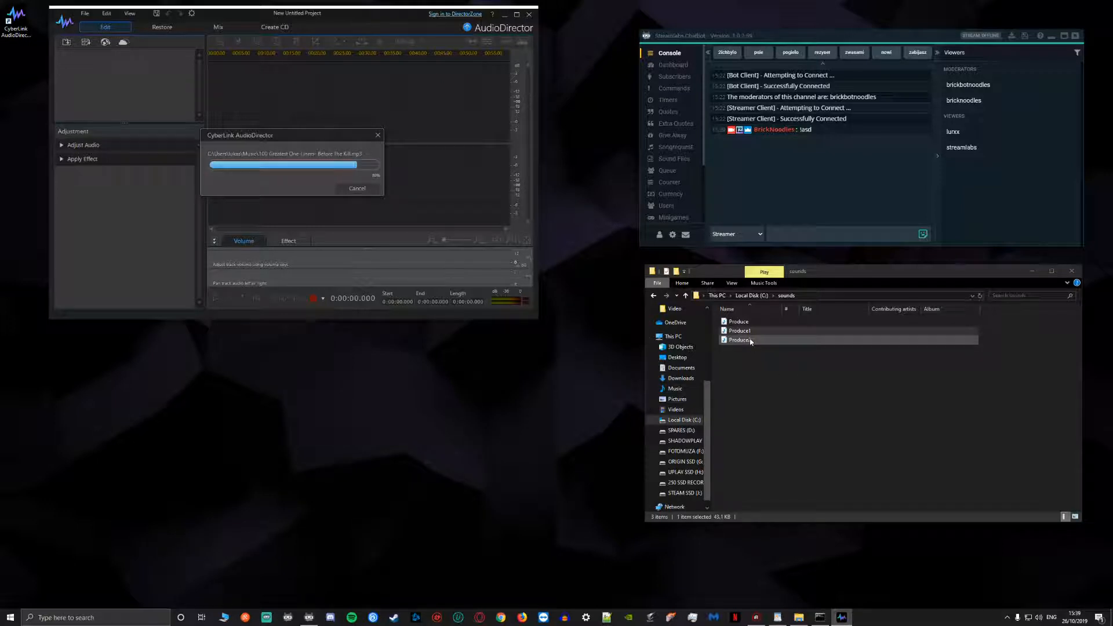
# Export the track's section from about 21.57 s to 22.02 s as an MP3 named Produce3 in C:\sounds.
pyautogui.moveTo(748, 341); pyautogui.dragTo(391, 182)
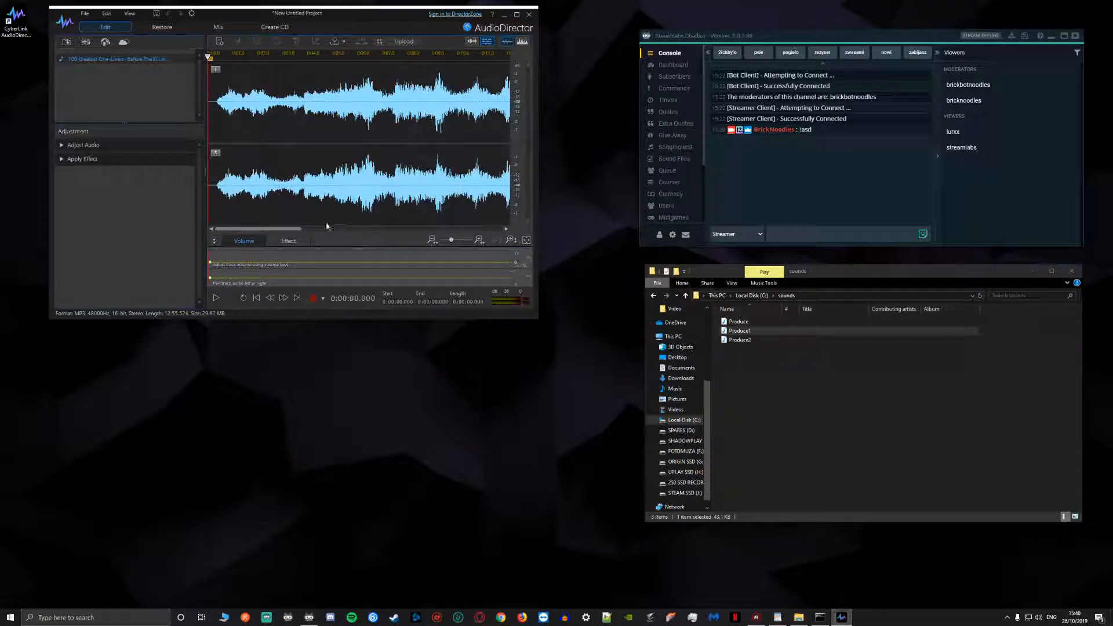
pyautogui.moveTo(445, 192); pyautogui.dragTo(456, 193)
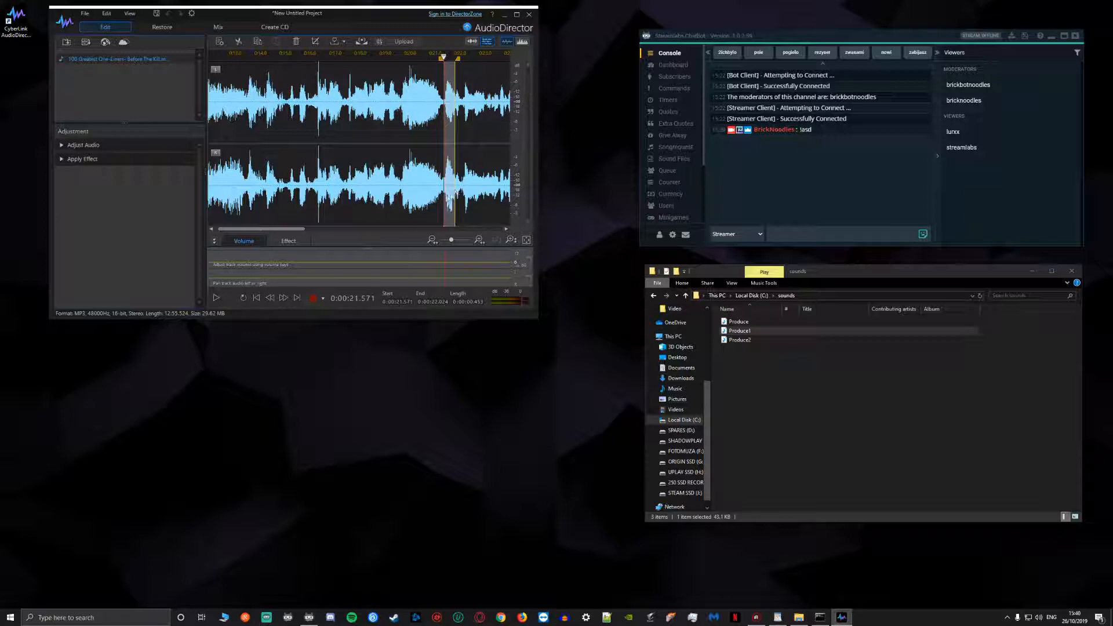
pyautogui.rightClick(453, 196)
pyautogui.moveTo(490, 214)
pyautogui.click(425, 220)
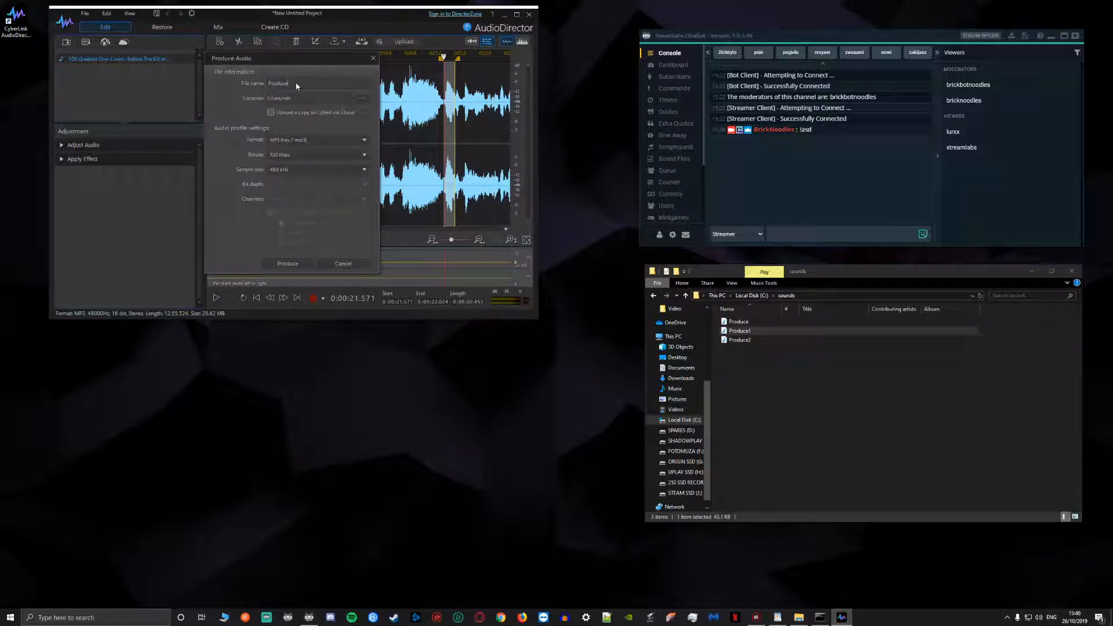
pyautogui.write('3')
pyautogui.click(290, 263)
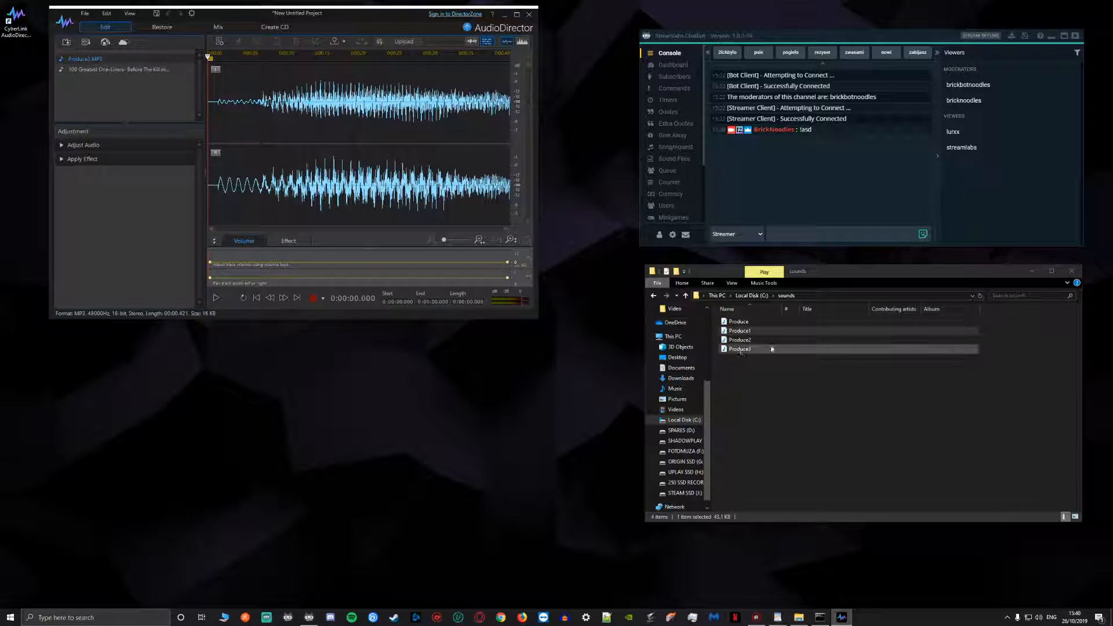
# Check the file type and extension of Produce3 in its file properties, and close them.
pyautogui.rightClick(742, 350)
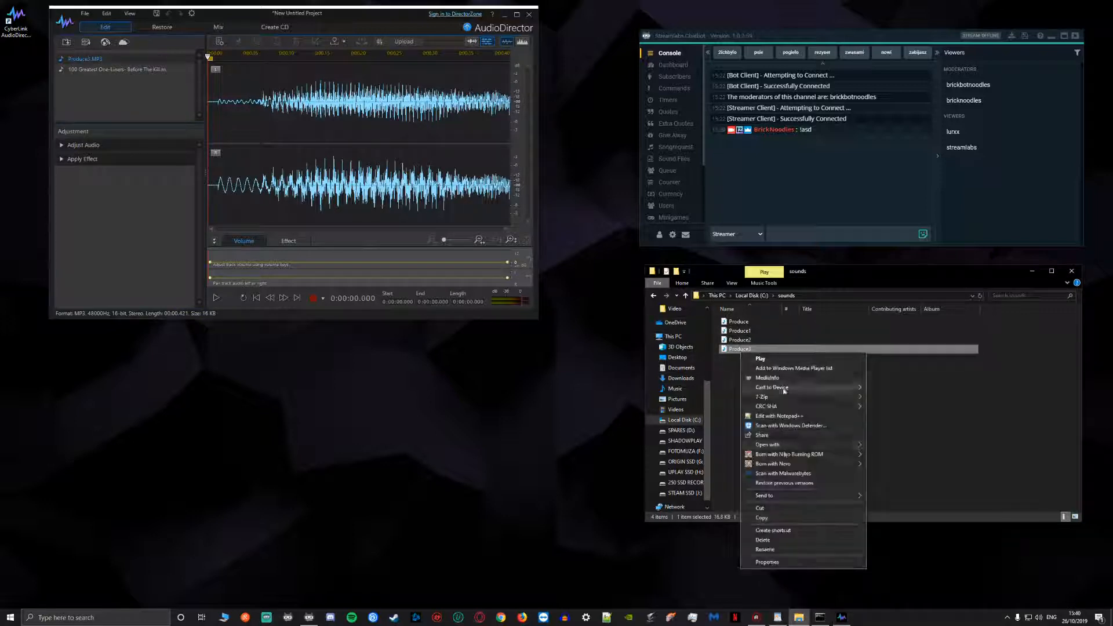
pyautogui.click(767, 562)
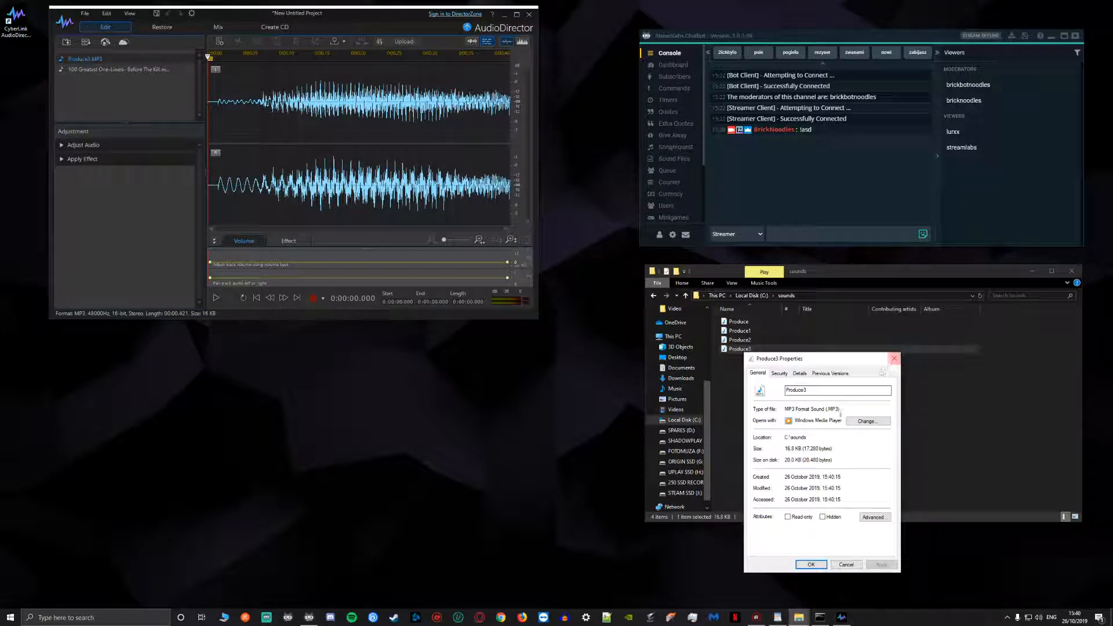
pyautogui.click(894, 358)
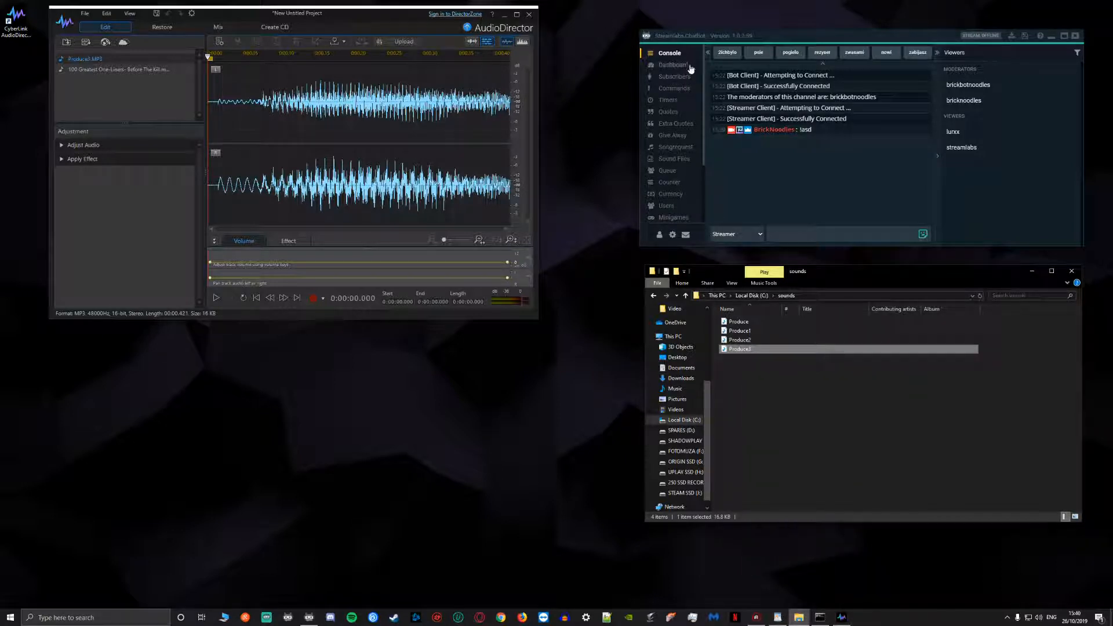
# In Streamlabs Chatbot, edit the asd sound to use Produce3 from C:\sounds and try to submit it with the .MP3 extension.
pyautogui.click(675, 159)
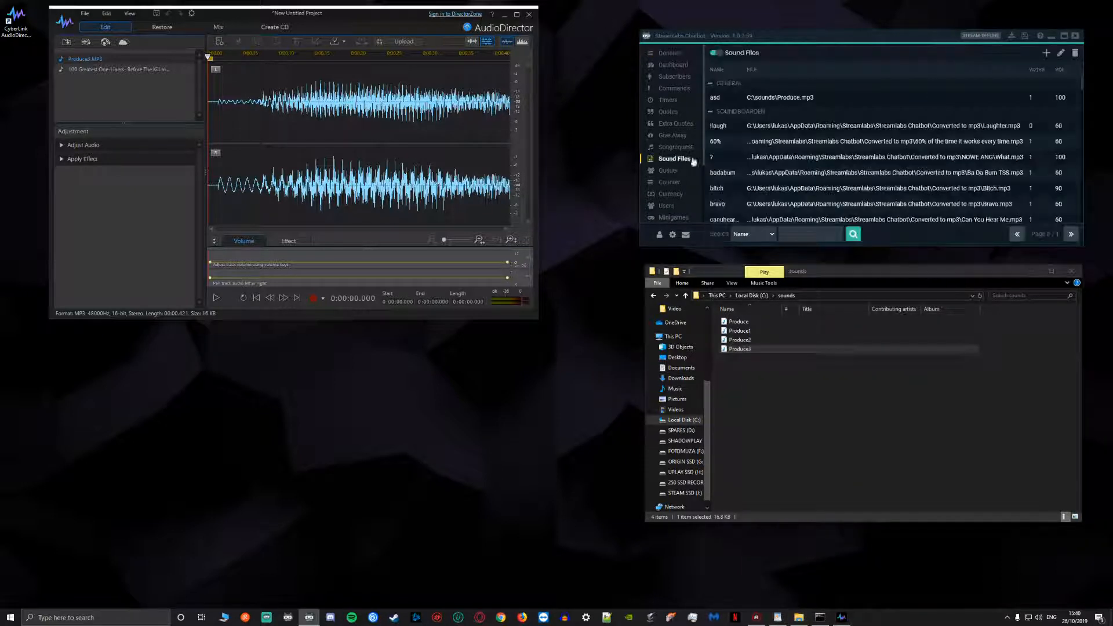
pyautogui.rightClick(784, 99)
pyautogui.click(798, 105)
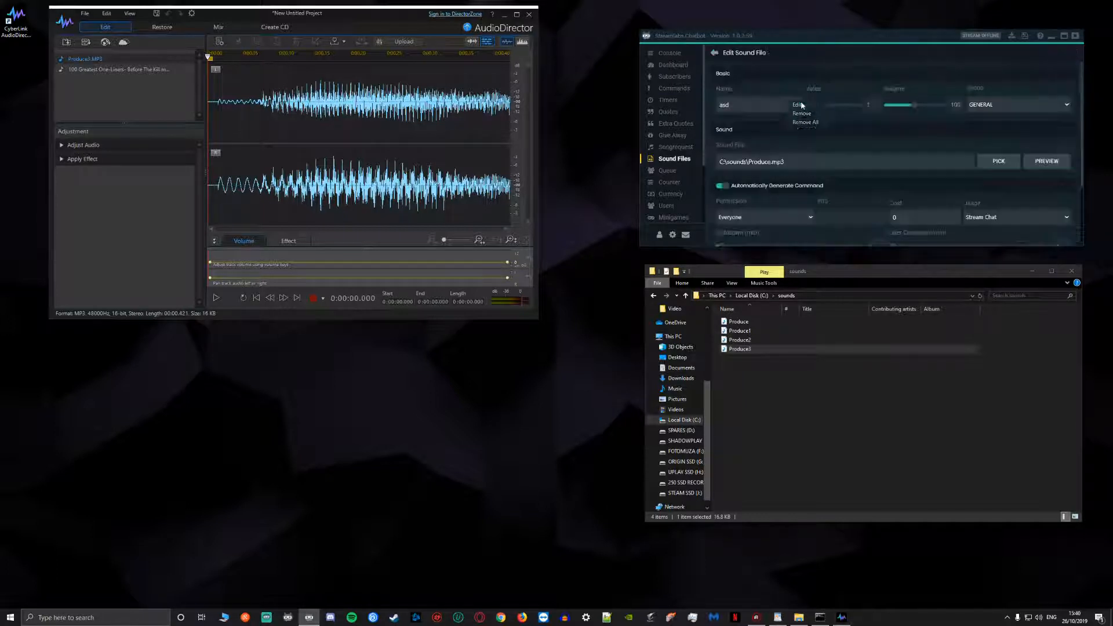
pyautogui.click(1007, 164)
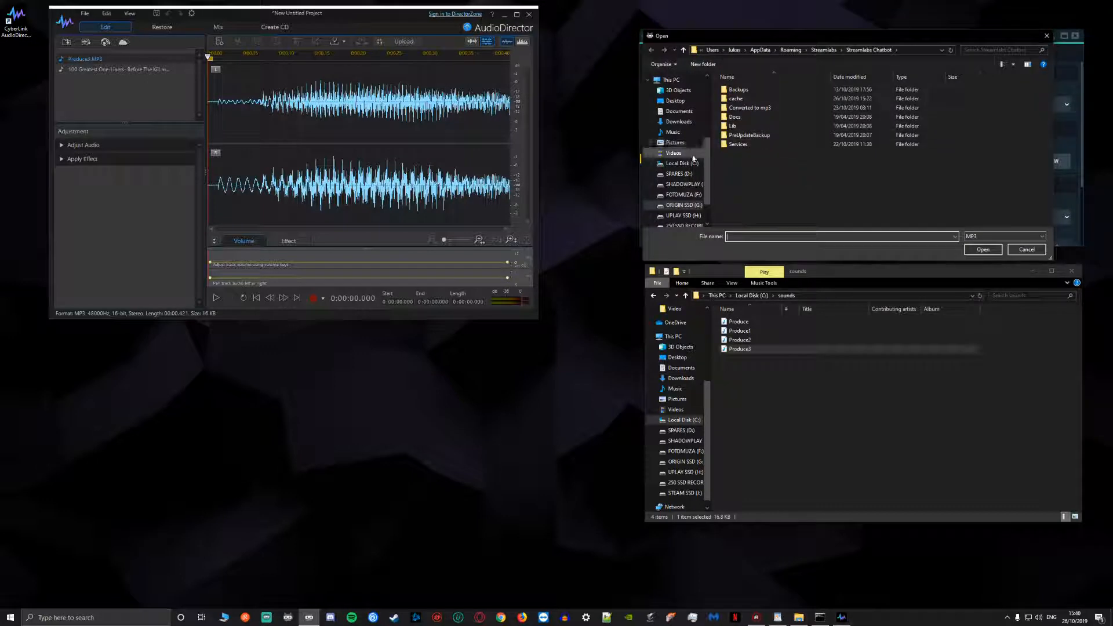
pyautogui.click(688, 168)
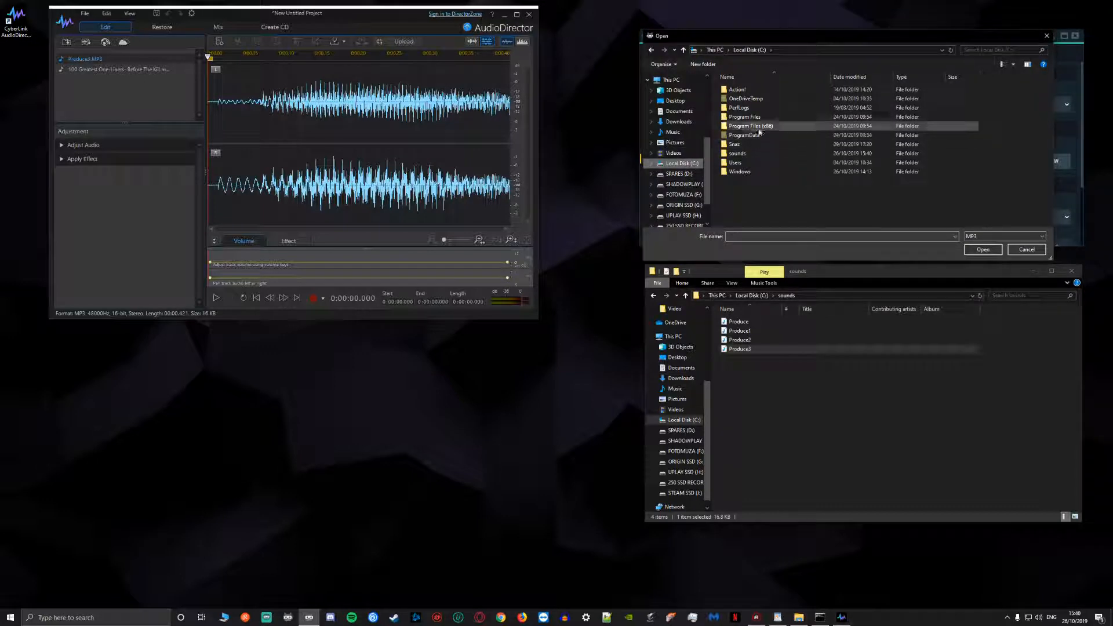
pyautogui.click(751, 154)
pyautogui.doubleClick(751, 155)
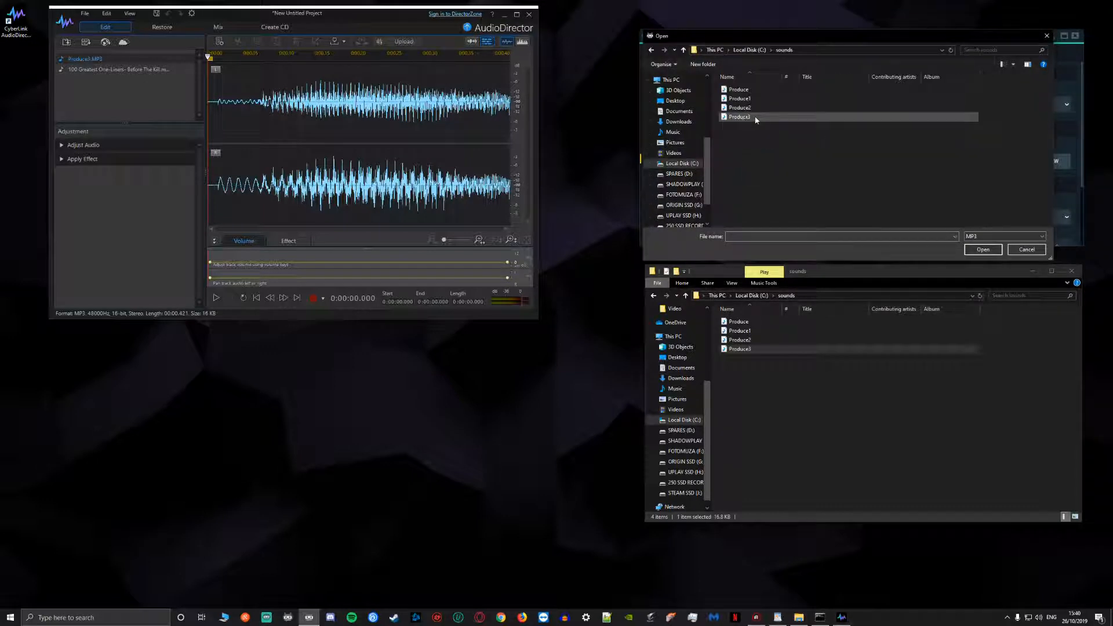
pyautogui.click(756, 119)
pyautogui.click(983, 250)
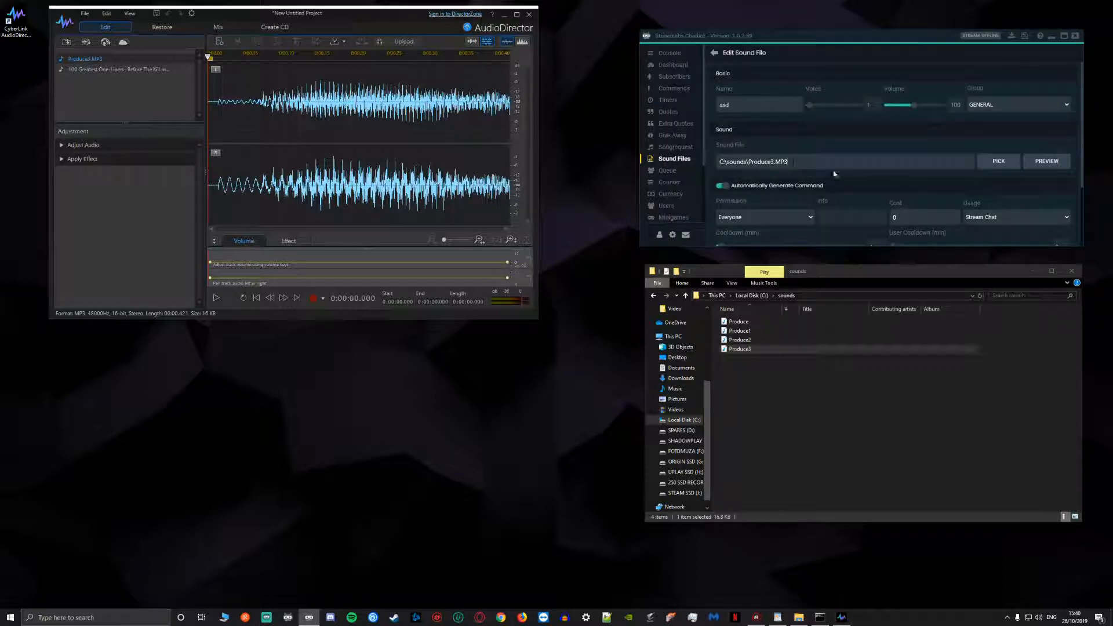
pyautogui.scroll(-3, 835, 174)
pyautogui.click(926, 155)
# Change the asd sound's file path to C:\sounds\Produce3.mp3 with a lowercase extension and submit it.
pyautogui.scroll(3, 806, 166)
pyautogui.press('BackSpace')
pyautogui.press('BackSpace')
pyautogui.press('BackSpace')
pyautogui.write('mp')
pyautogui.scroll(-2, 922, 234)
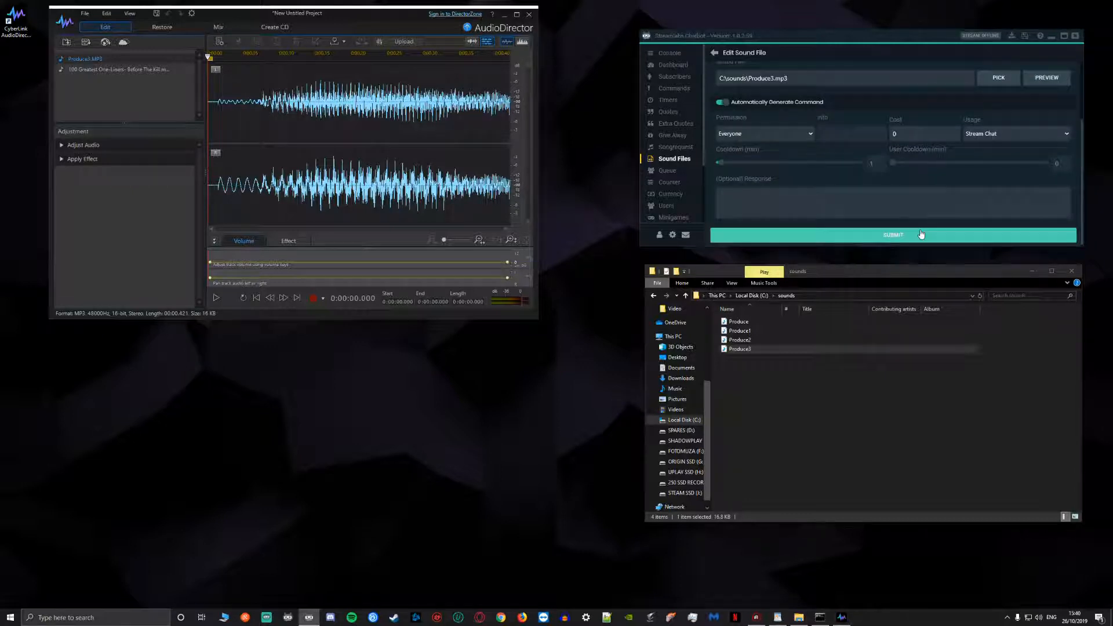
pyautogui.click(922, 234)
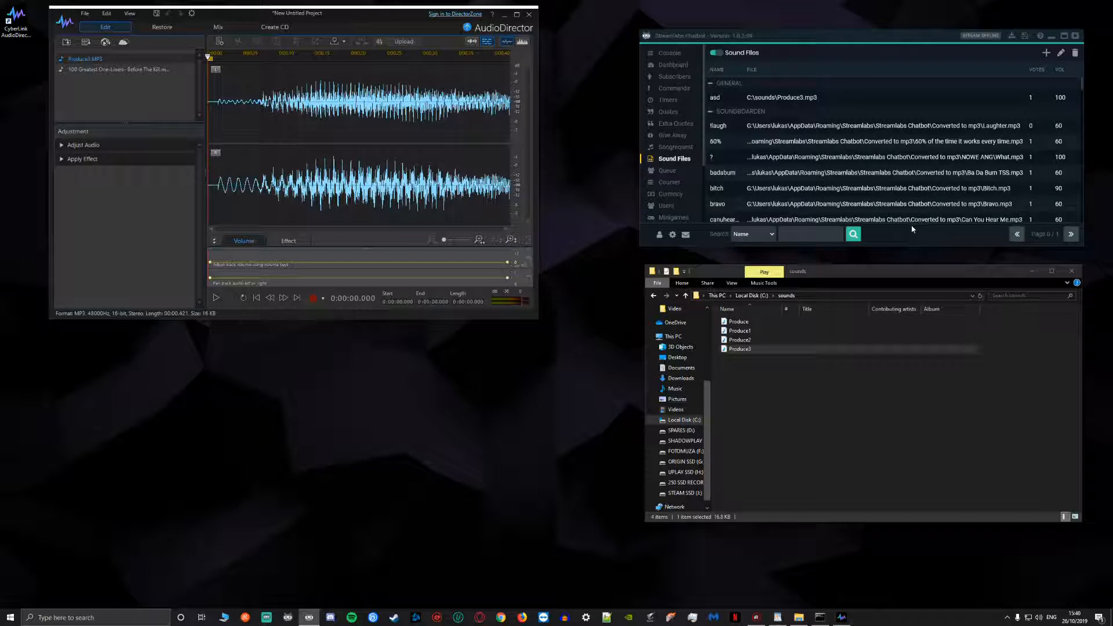
# Check the asd entry in the sound list against the Produce3 file in the sounds folder.
pyautogui.click(805, 98)
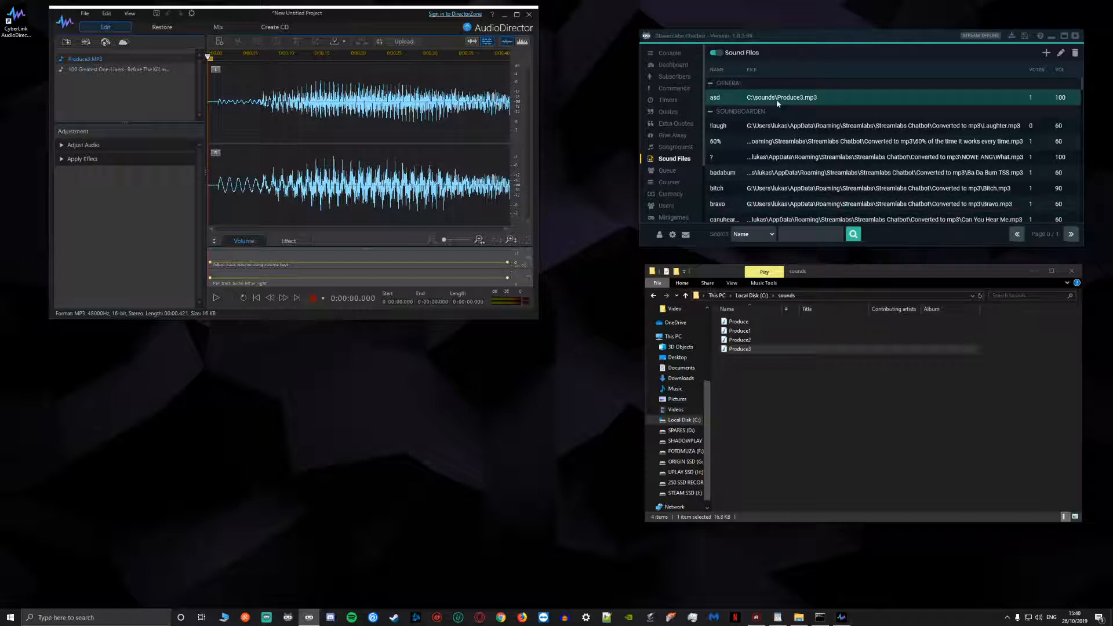
pyautogui.rightClick(807, 101)
pyautogui.click(863, 100)
pyautogui.click(742, 349)
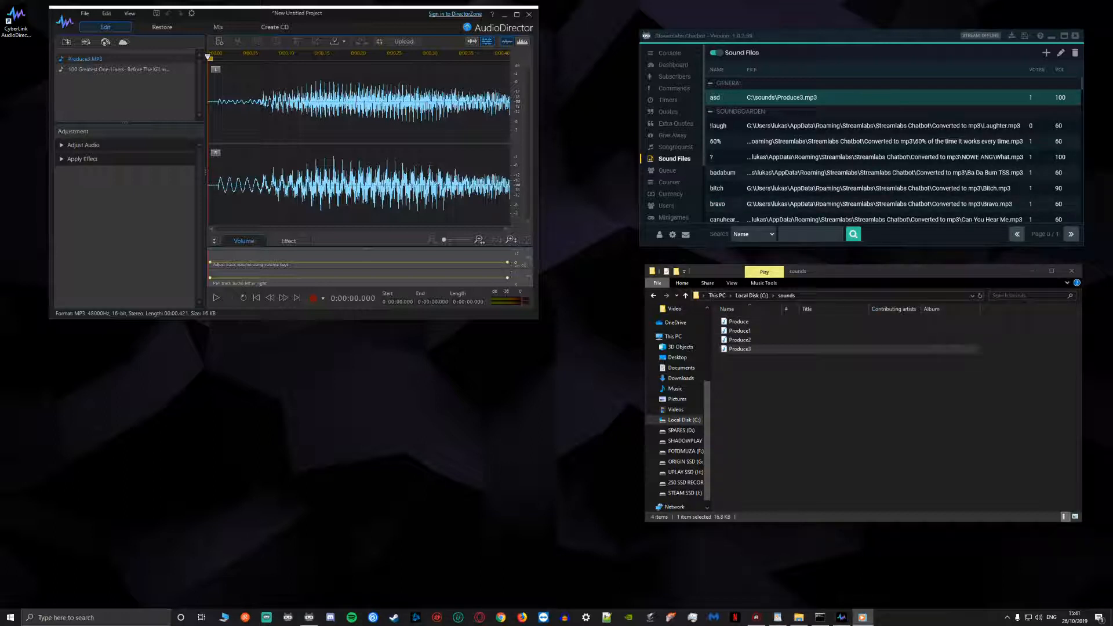
# Test the sound by sending the !asd command as Streamer from the chatbot's Console chat.
pyautogui.click(669, 54)
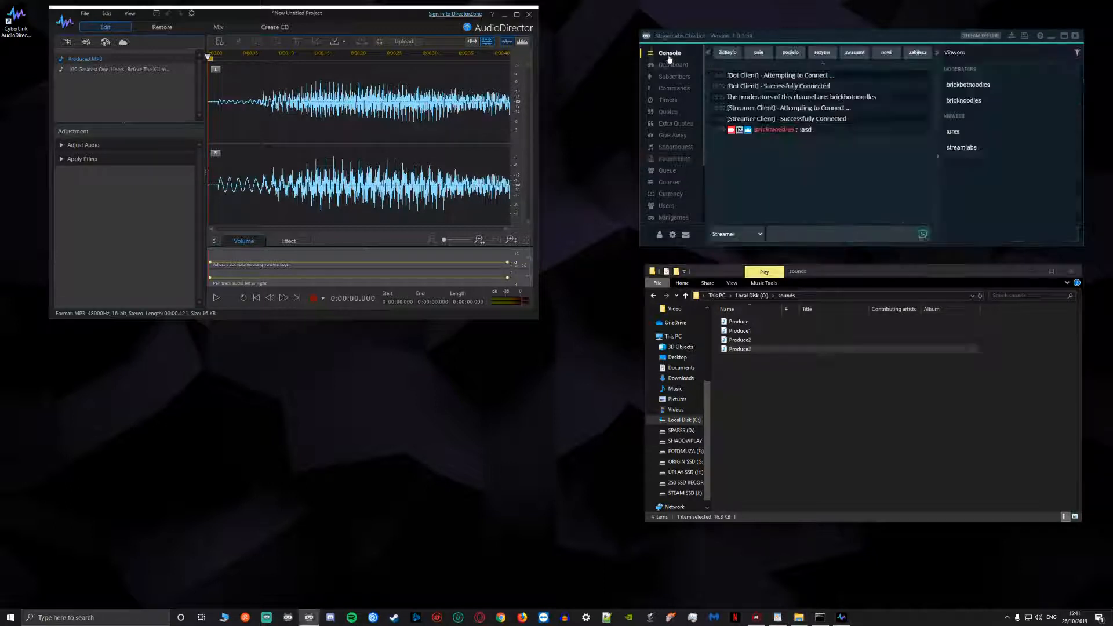
pyautogui.click(798, 233)
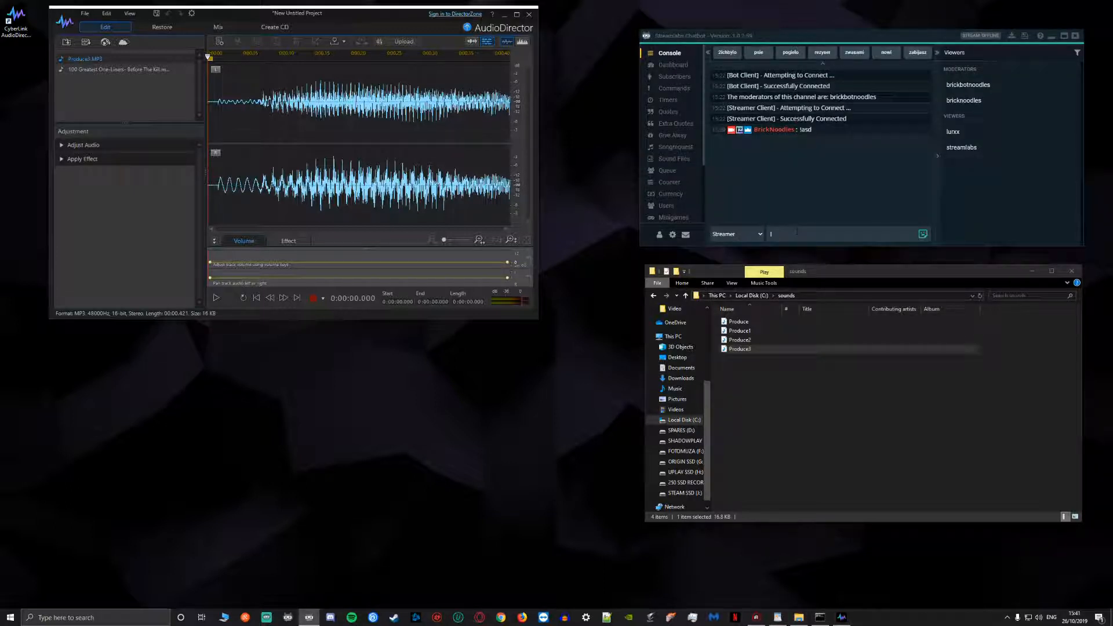
pyautogui.press('Return')
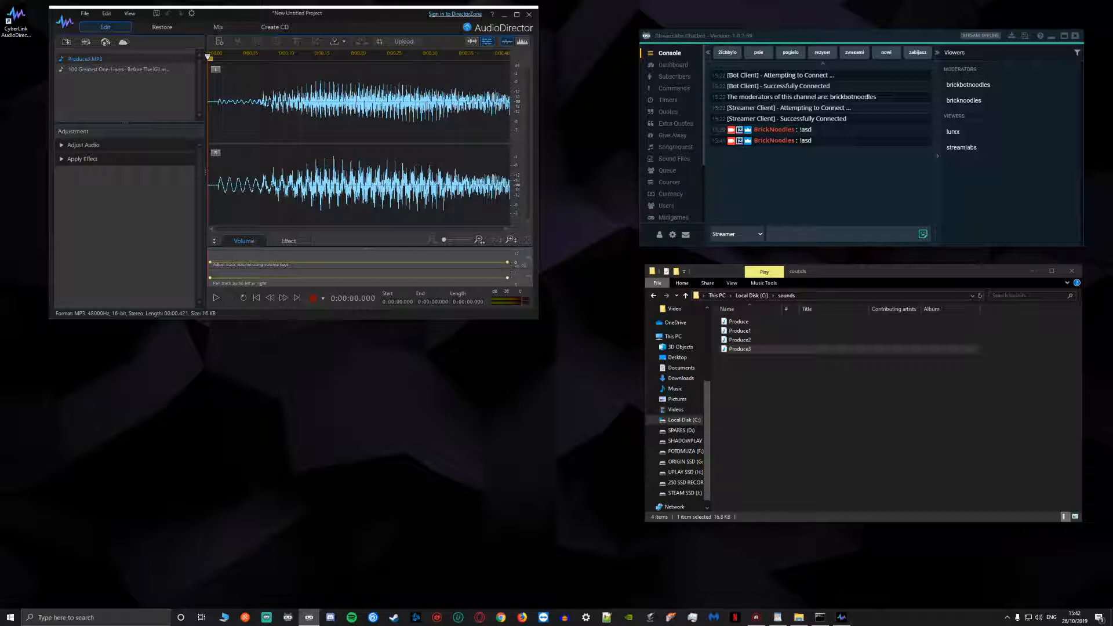
# Close AudioDirector without saving the changes to the current project.
pyautogui.click(529, 15)
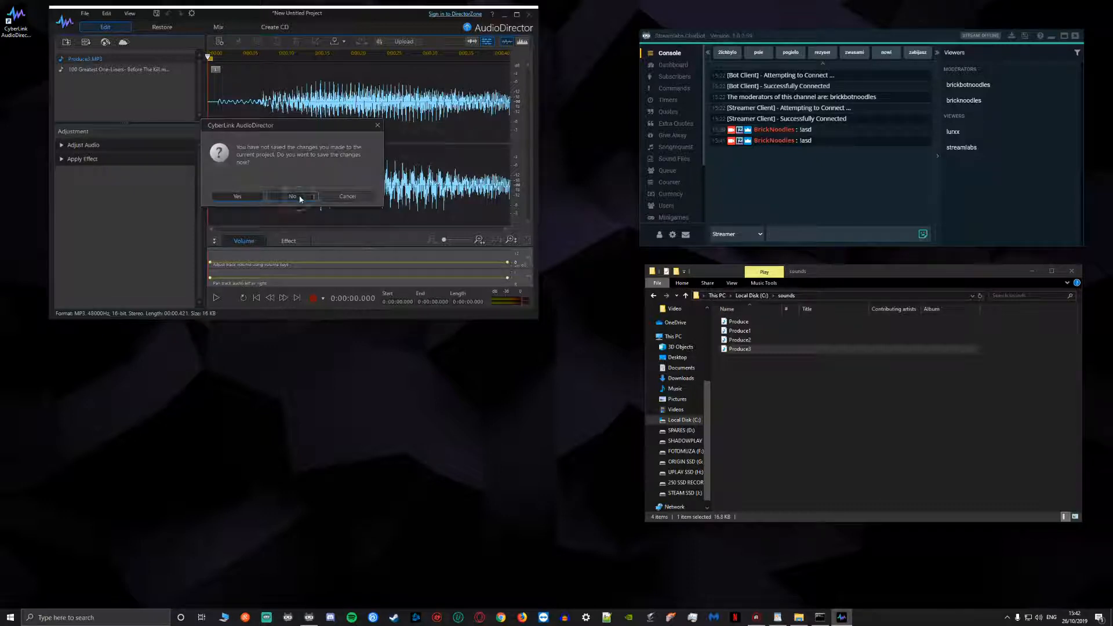
pyautogui.click(300, 198)
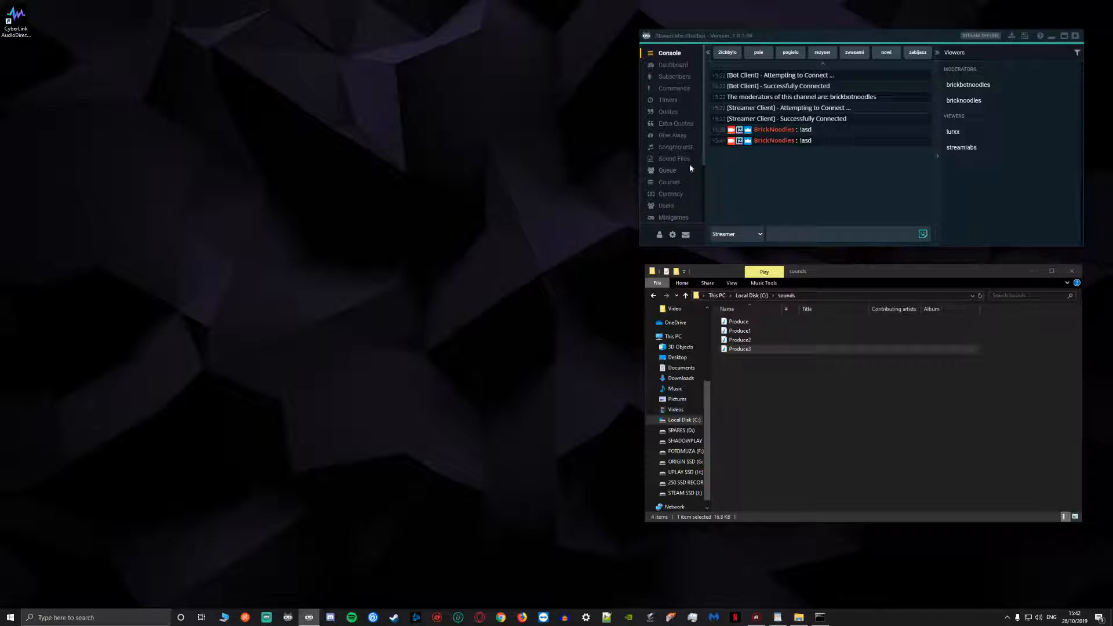
# Look at the chatbot's Commands list, return to Sound Files and open the asd sound for editing.
pyautogui.click(684, 94)
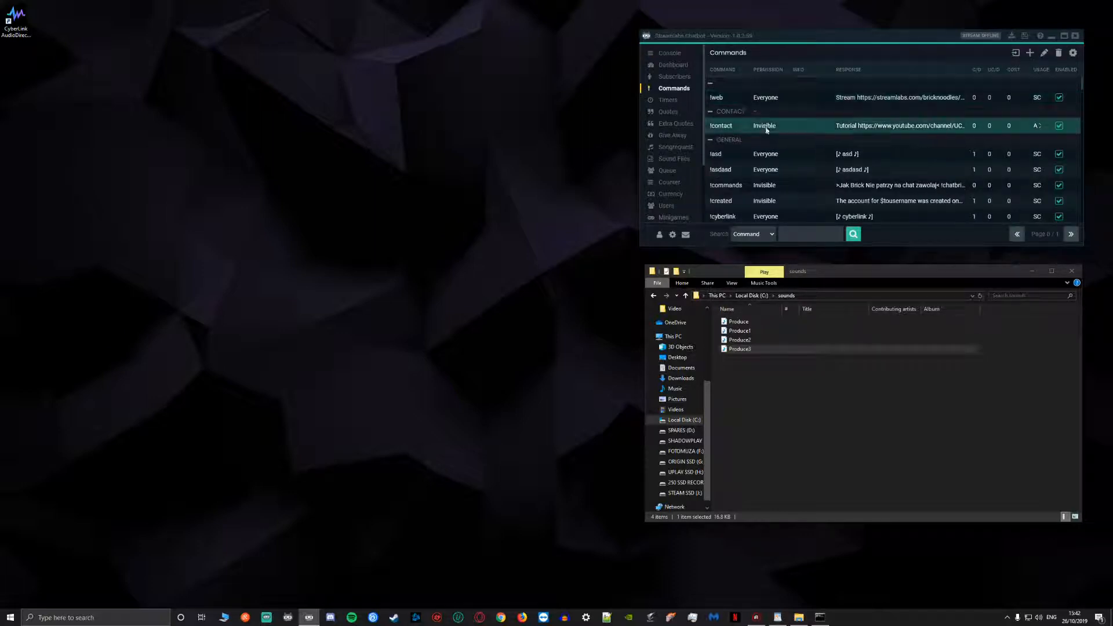
pyautogui.click(676, 162)
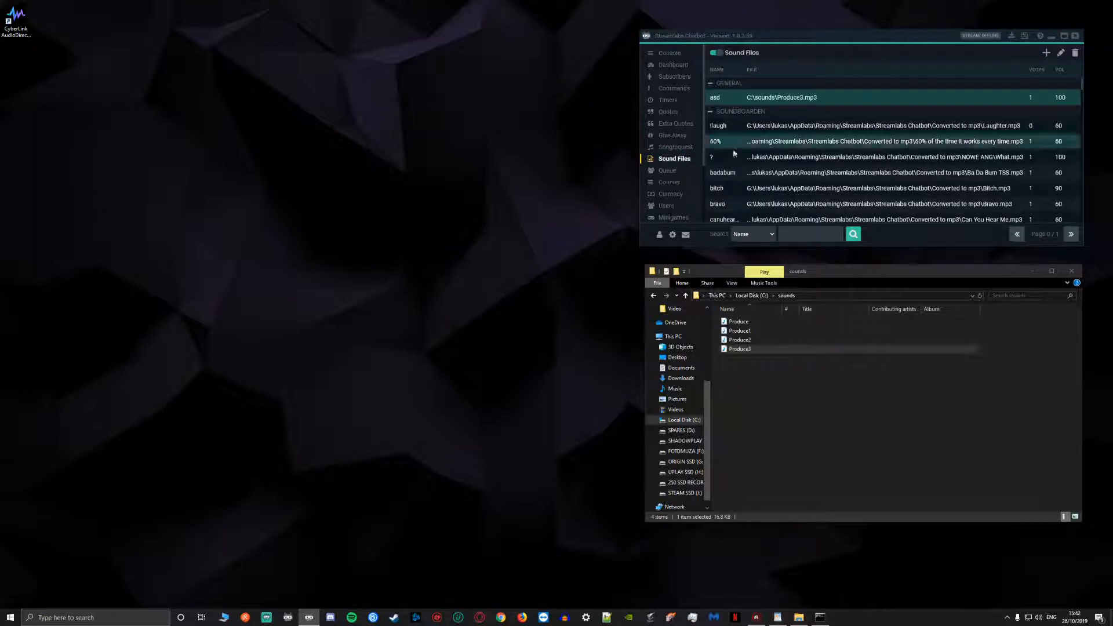
pyautogui.doubleClick(812, 99)
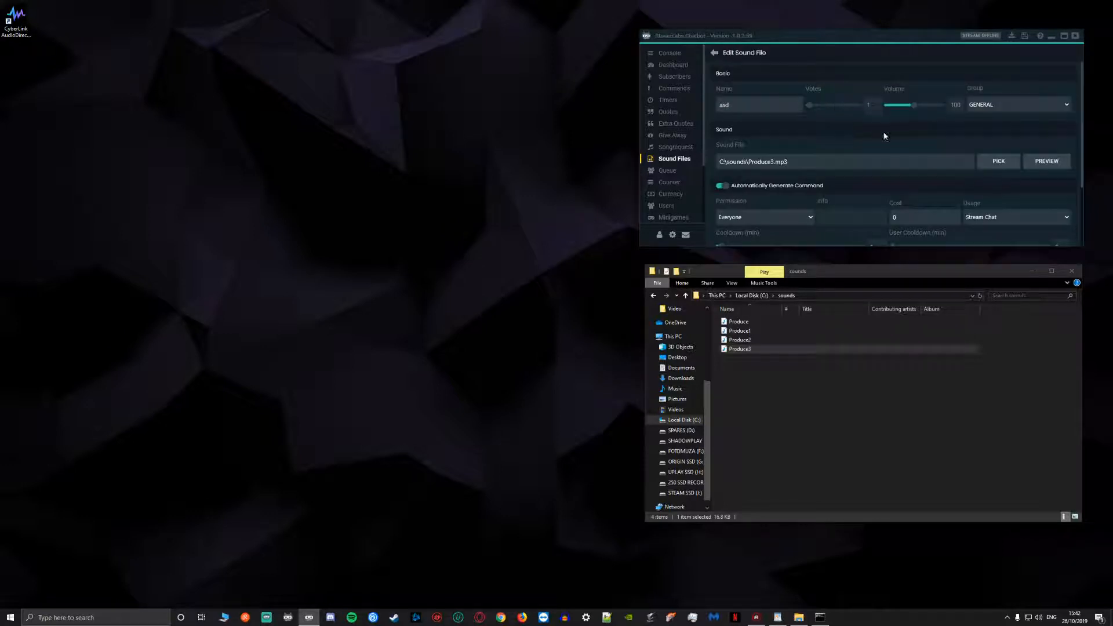